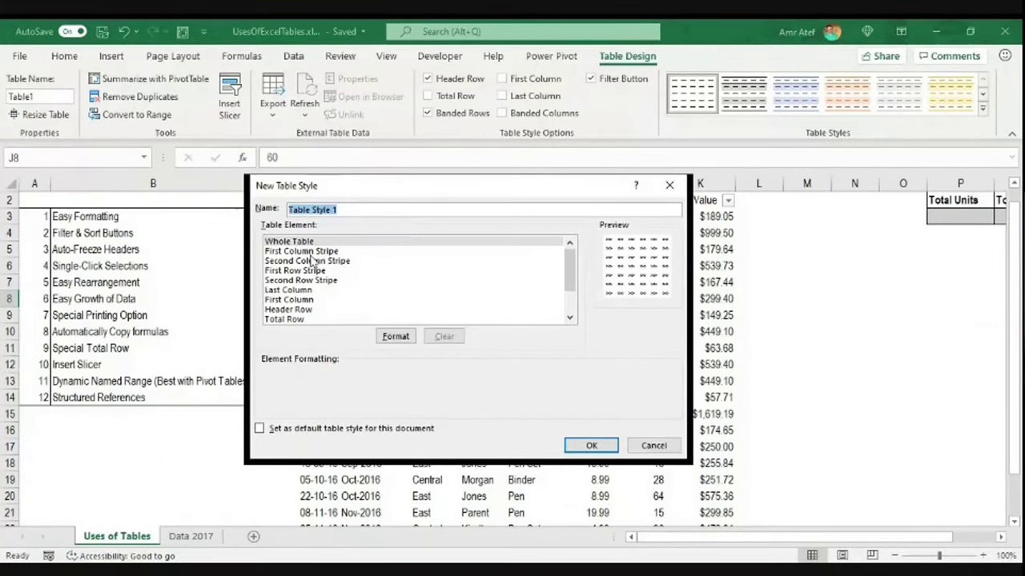
Discard the new table style and apply the light black gridline style with grey banded rows to the order table.
{"action": "left_click", "coordinate": [653, 446]}
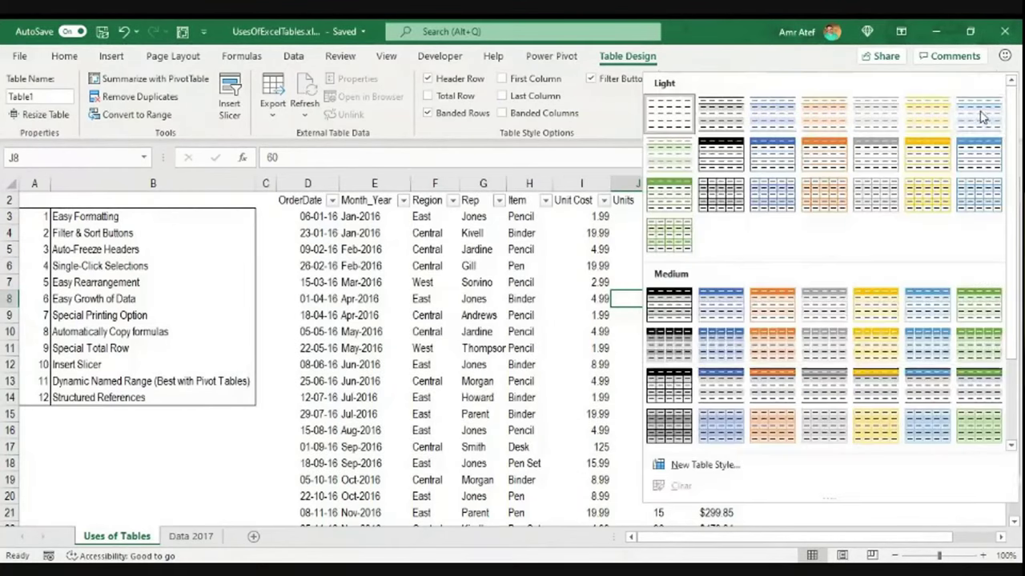
{"action": "left_click", "coordinate": [981, 108]}
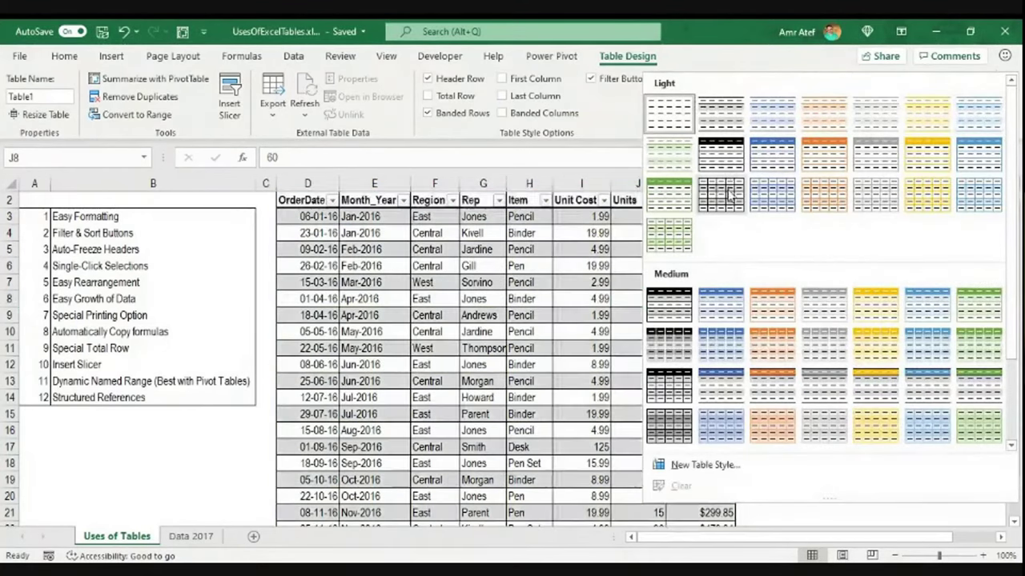
{"action": "left_click", "coordinate": [728, 195]}
{"action": "left_click", "coordinate": [438, 252]}
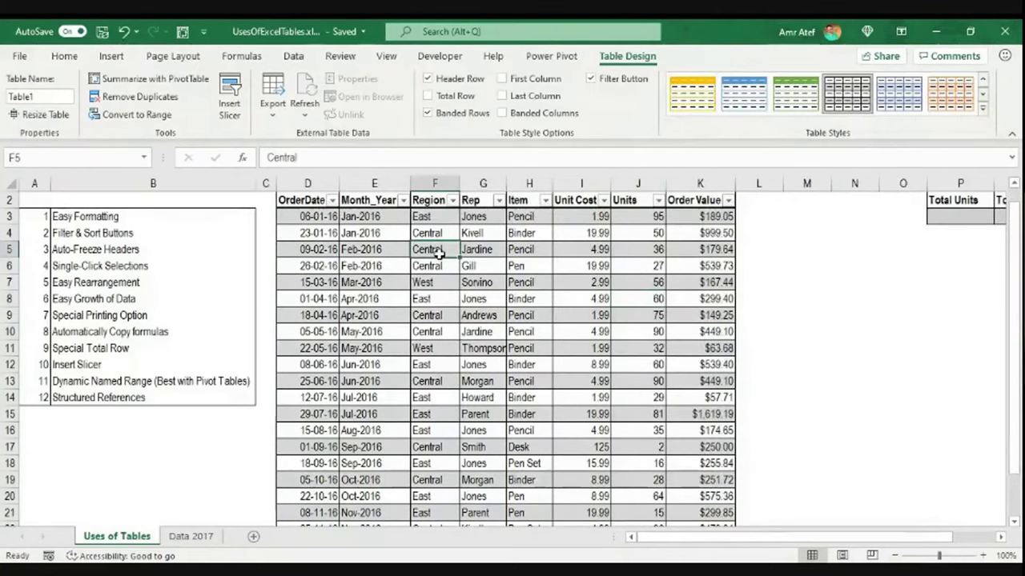
{"action": "left_click", "coordinate": [528, 336]}
{"action": "scroll", "coordinate": [528, 340], "scroll_direction": "down", "scroll_amount": 3}
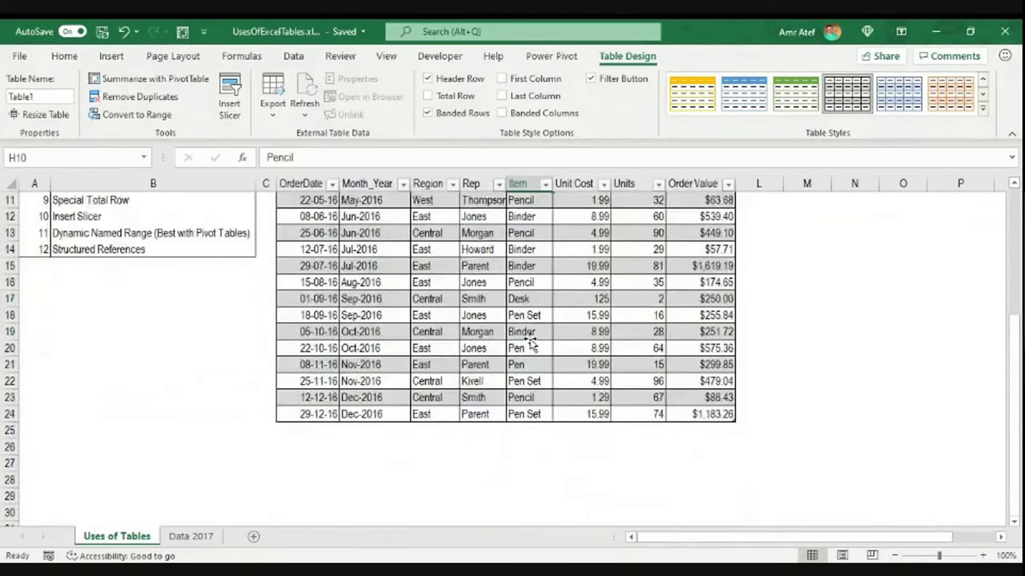
{"action": "scroll", "coordinate": [528, 340], "scroll_direction": "up", "scroll_amount": 4}
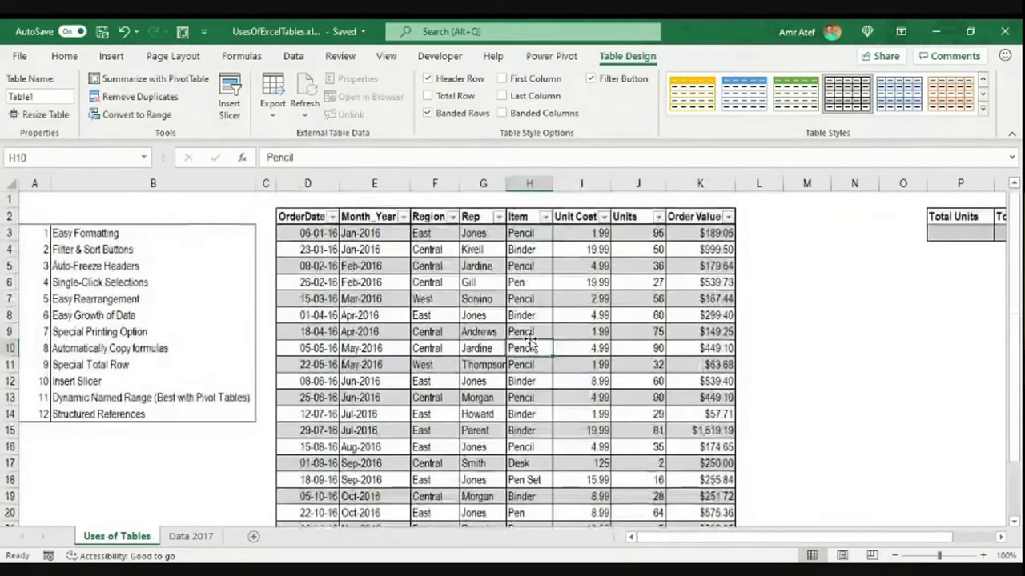
Switch the order table's shading from banded rows to banded columns.
{"action": "left_click", "coordinate": [464, 282]}
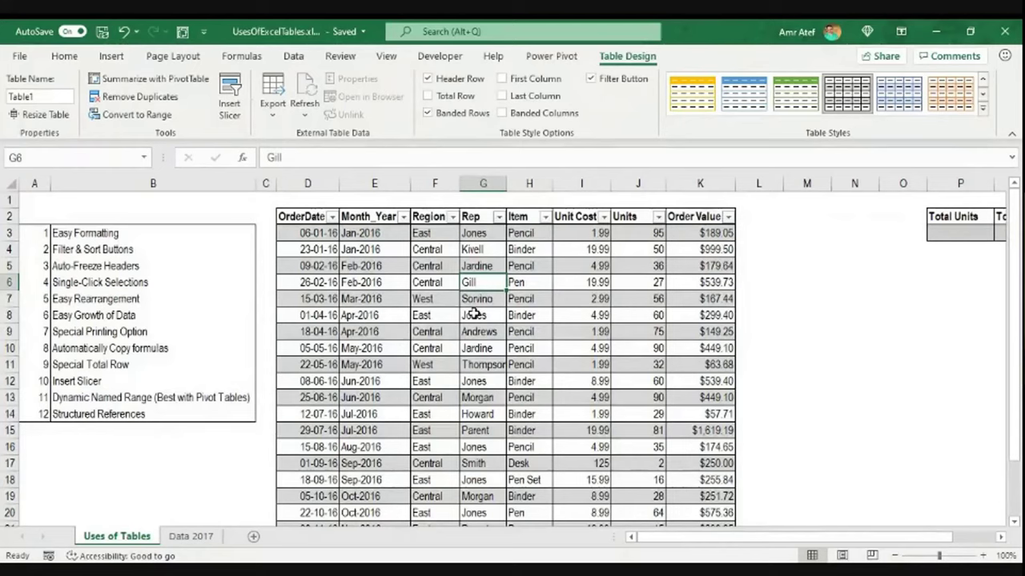
{"action": "left_click", "coordinate": [434, 116]}
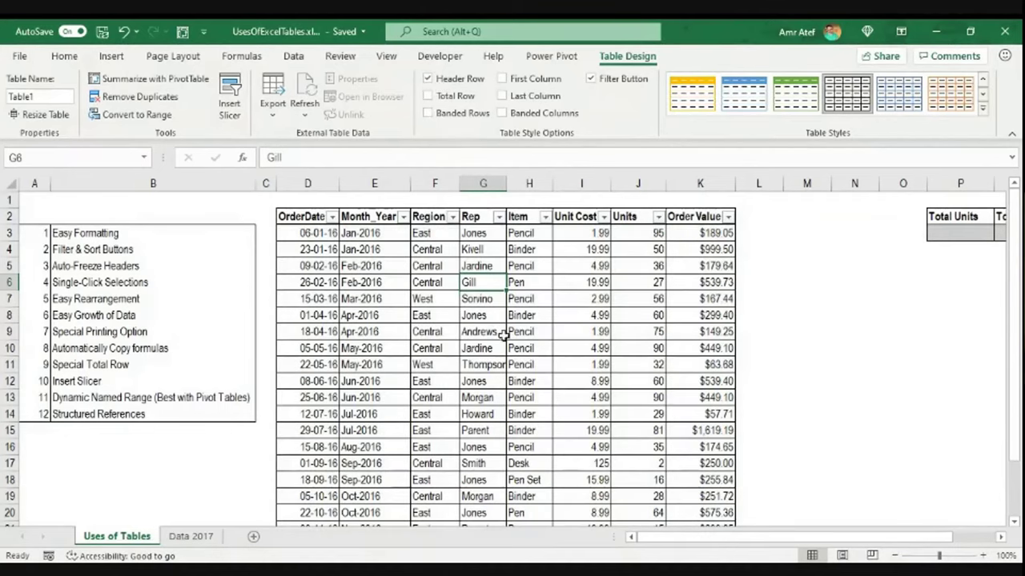
{"action": "left_click", "coordinate": [532, 114]}
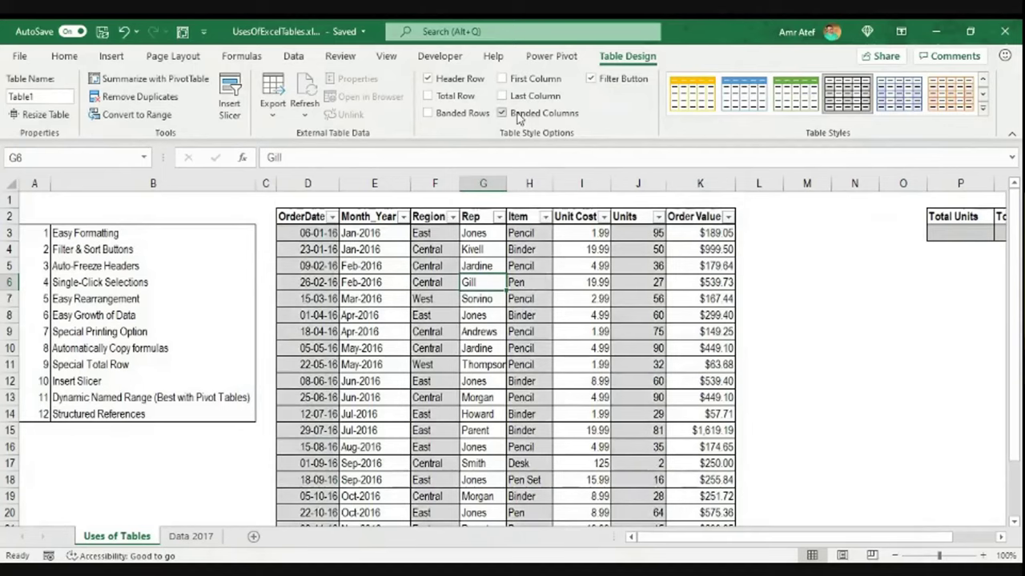
Turn off banded columns and turn banded rows back on for the order table.
{"action": "left_click", "coordinate": [517, 116]}
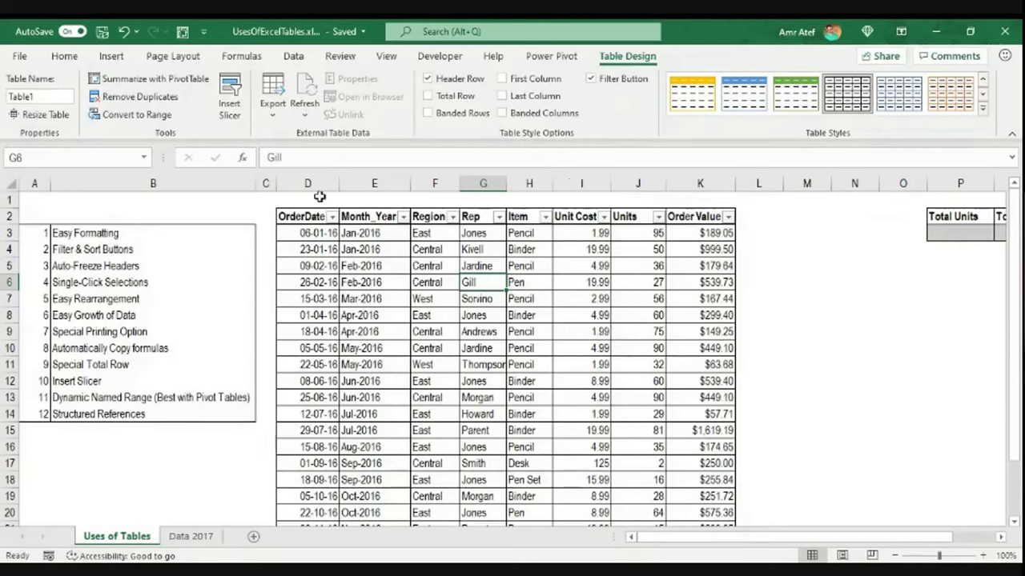
{"action": "left_click", "coordinate": [349, 267]}
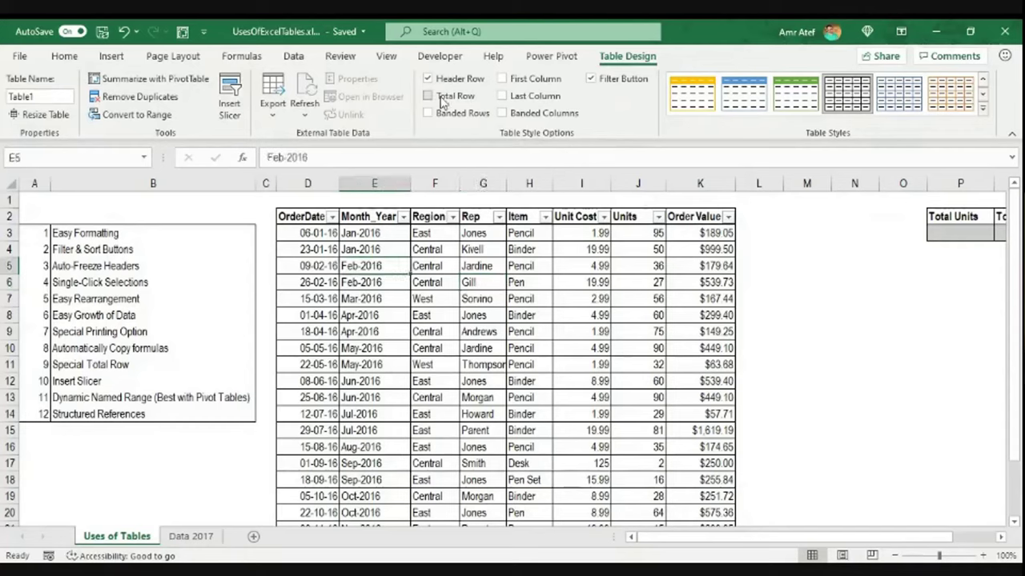
{"action": "left_click", "coordinate": [461, 120]}
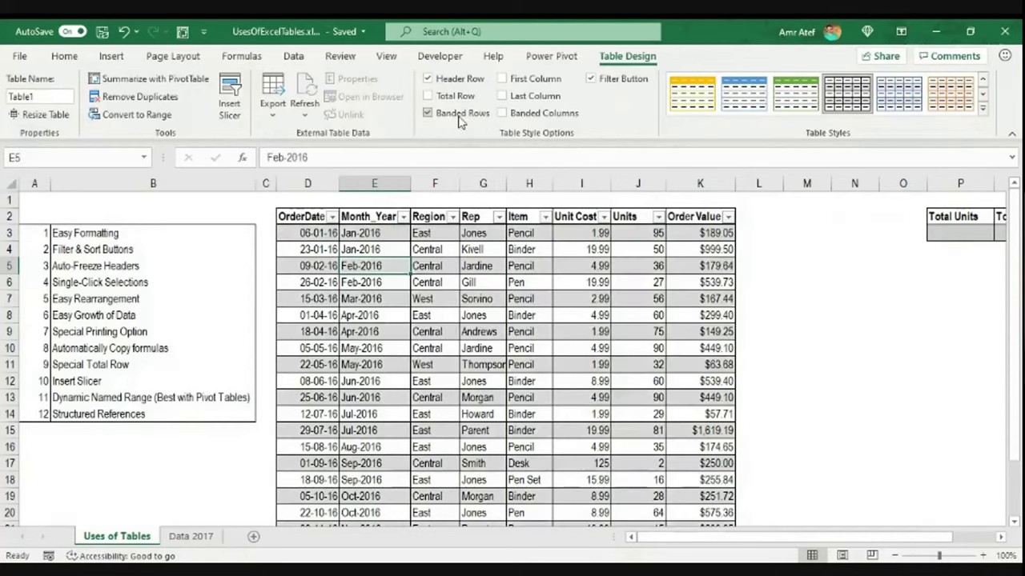
{"action": "left_click", "coordinate": [461, 314]}
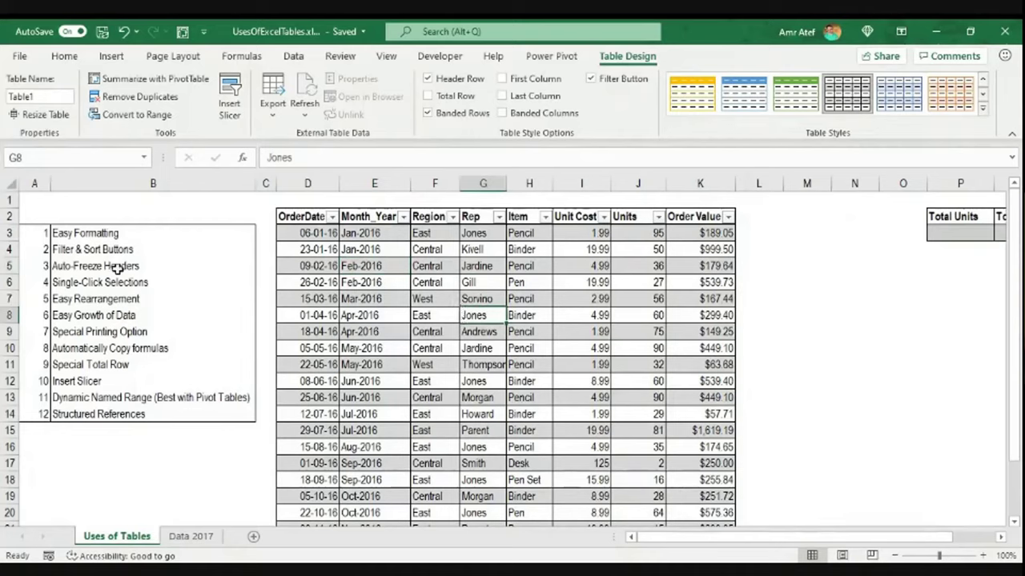
View the OrderDate sort and filter options, and toggle the table's filter buttons off and back on.
{"action": "left_click", "coordinate": [330, 216]}
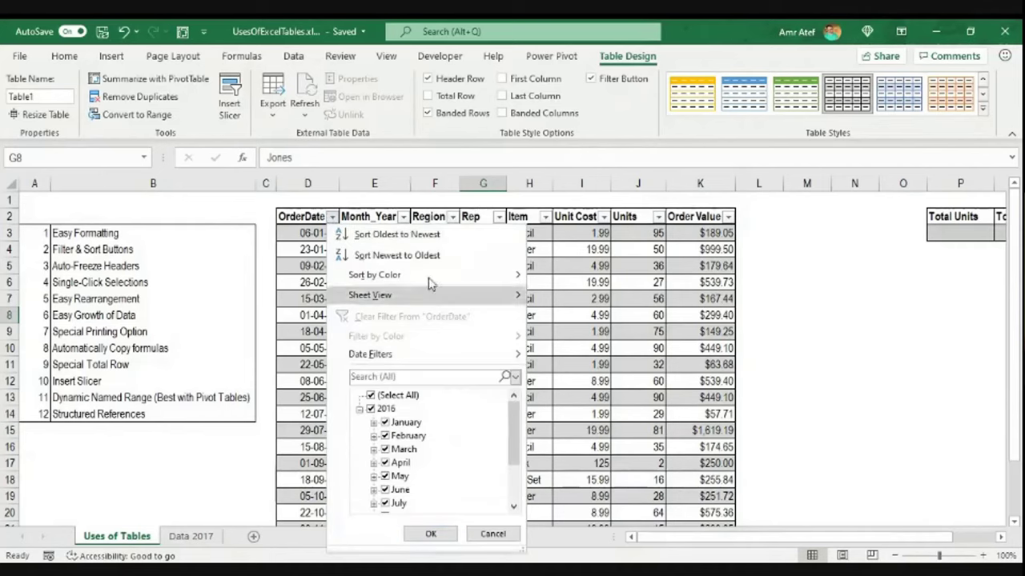
{"action": "left_click", "coordinate": [582, 276]}
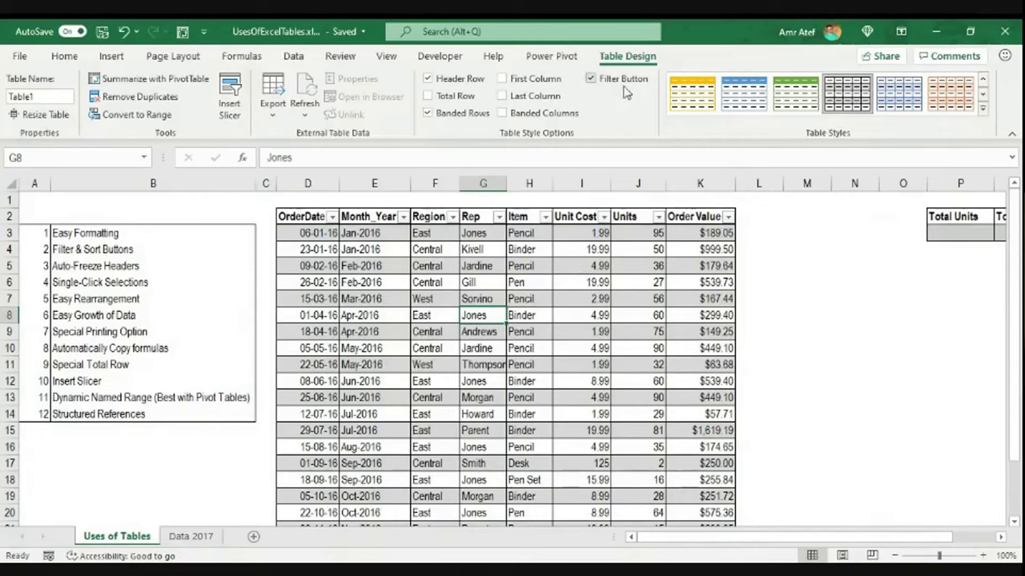
{"action": "left_click", "coordinate": [591, 79]}
{"action": "left_click", "coordinate": [592, 80]}
Compare the column headings while browsing the sheet with a cell outside the table selected and with a table cell selected.
{"action": "left_click", "coordinate": [157, 280]}
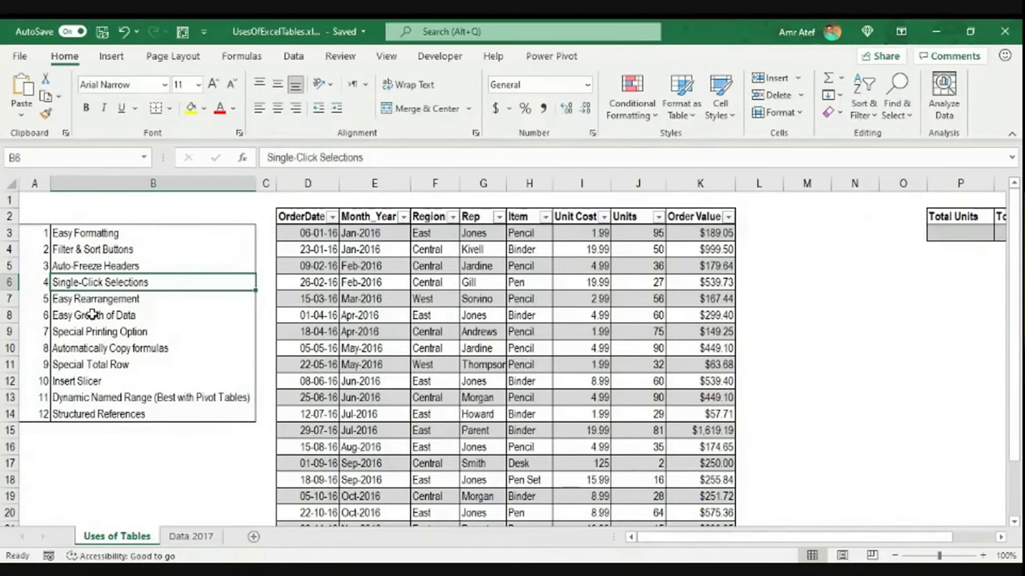
{"action": "scroll", "coordinate": [93, 315], "scroll_direction": "down", "scroll_amount": 9}
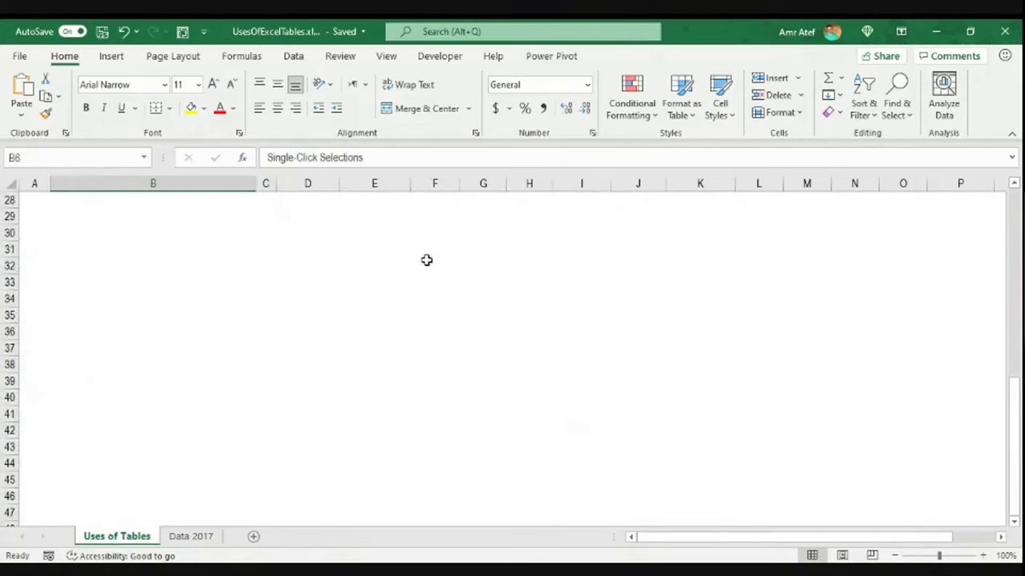
{"action": "scroll", "coordinate": [137, 290], "scroll_direction": "up", "scroll_amount": 9}
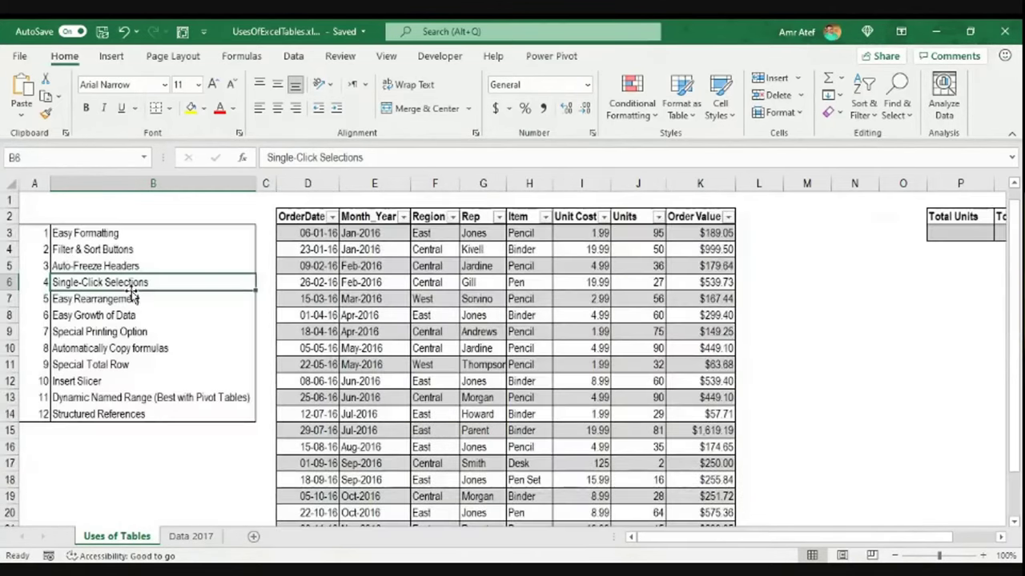
{"action": "left_click", "coordinate": [458, 271]}
{"action": "scroll", "coordinate": [463, 274], "scroll_direction": "down", "scroll_amount": 3}
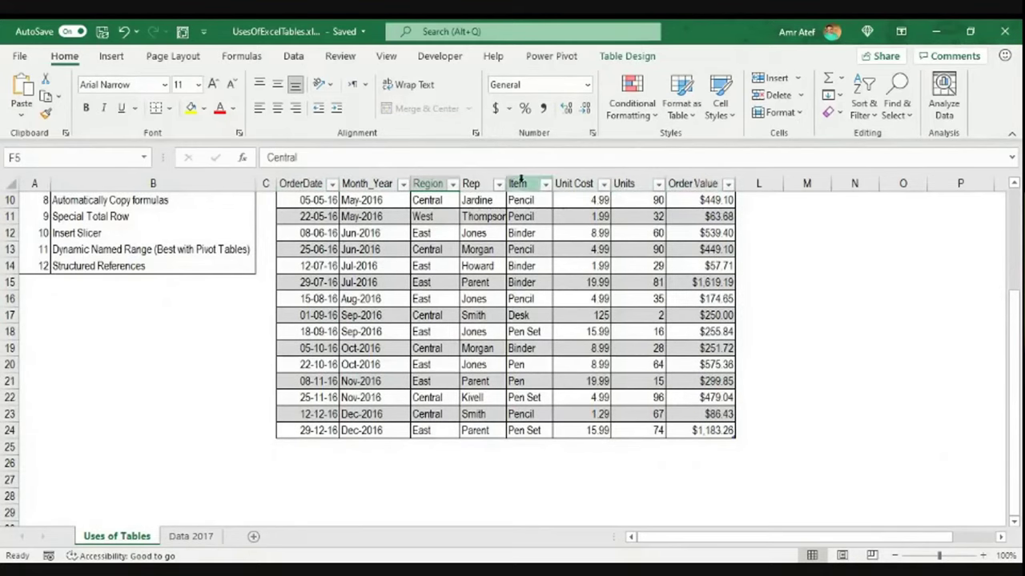
{"action": "scroll", "coordinate": [465, 360], "scroll_direction": "down", "scroll_amount": 3}
{"action": "left_click", "coordinate": [418, 377]}
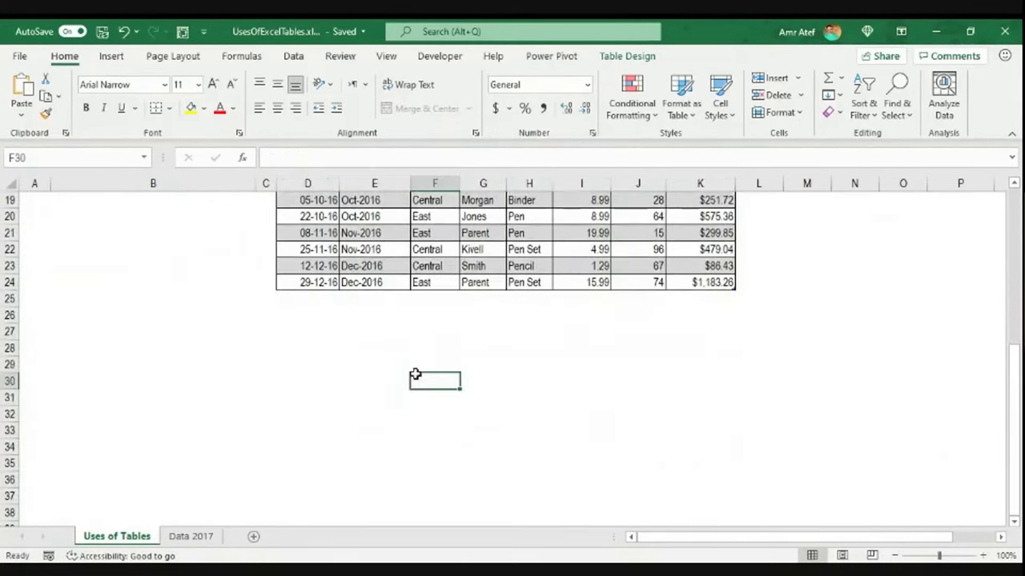
{"action": "scroll", "coordinate": [432, 368], "scroll_direction": "down", "scroll_amount": 2}
{"action": "scroll", "coordinate": [437, 377], "scroll_direction": "up", "scroll_amount": 9}
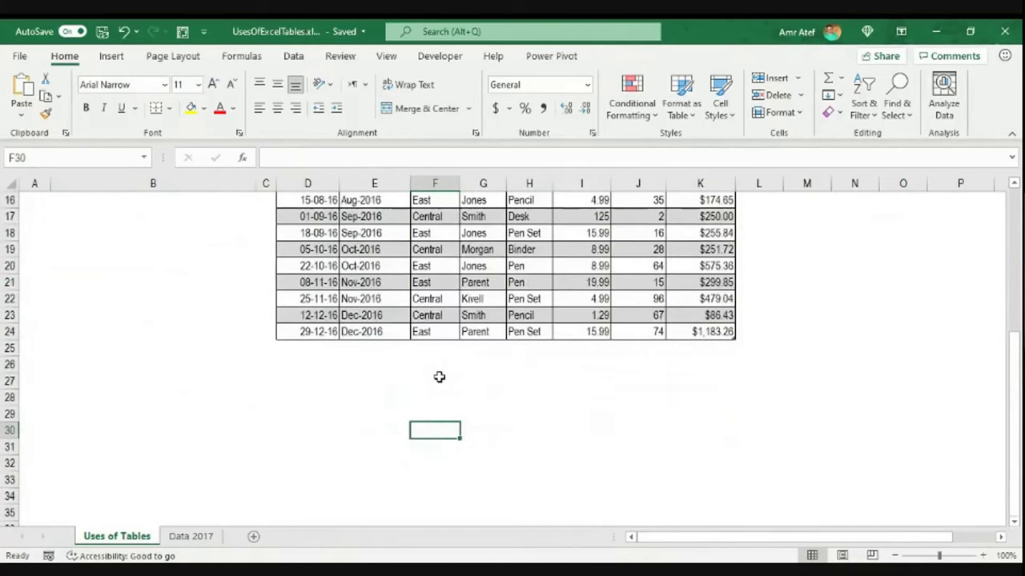
Select Region cell F5 and examine how the table headers behave down the length of the data.
{"action": "left_click", "coordinate": [422, 272]}
{"action": "scroll", "coordinate": [422, 273], "scroll_direction": "down", "scroll_amount": 3}
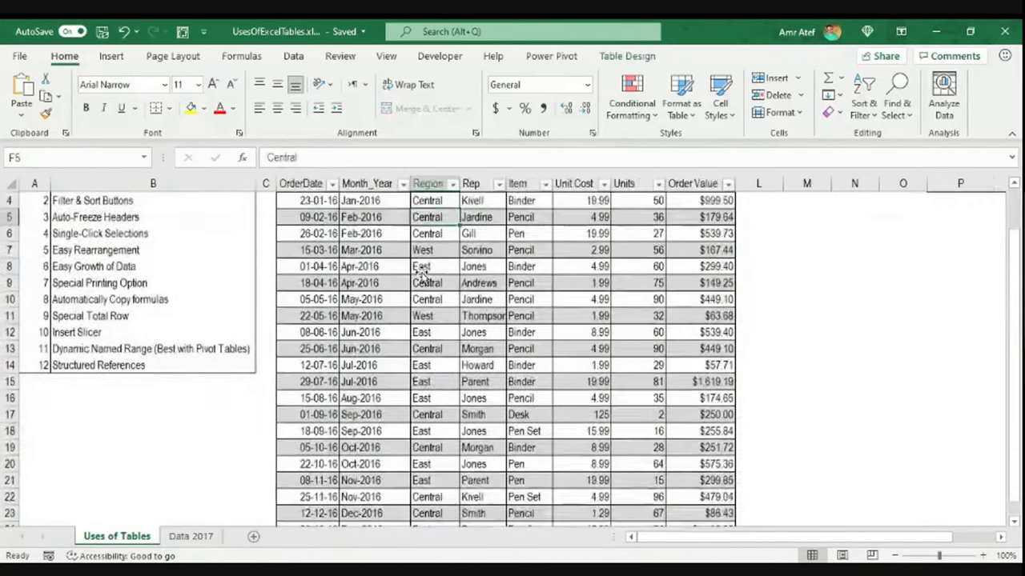
{"action": "scroll", "coordinate": [422, 272], "scroll_direction": "up", "scroll_amount": 1}
{"action": "scroll", "coordinate": [421, 272], "scroll_direction": "up", "scroll_amount": 3}
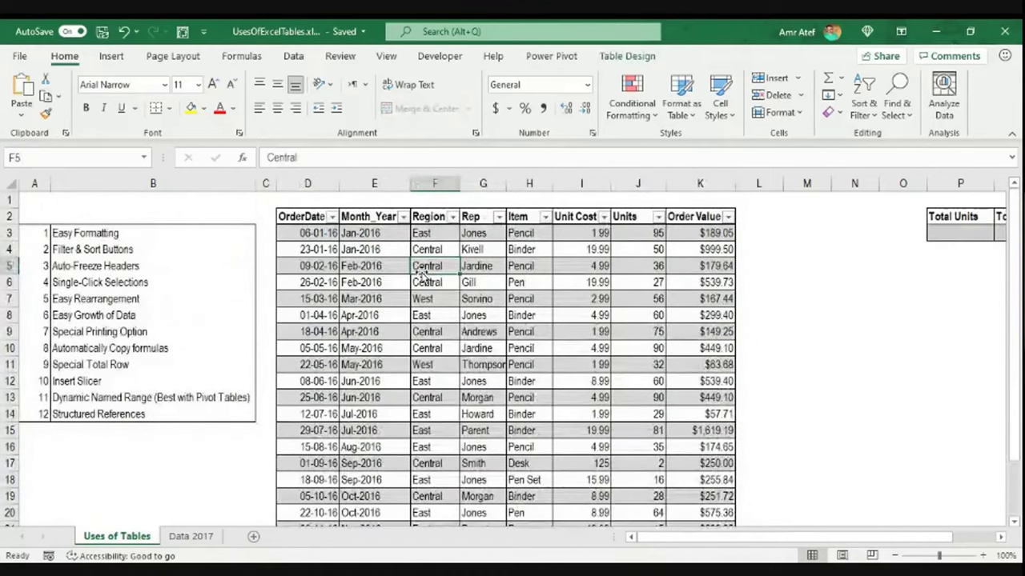
{"action": "scroll", "coordinate": [457, 280], "scroll_direction": "down", "scroll_amount": 3}
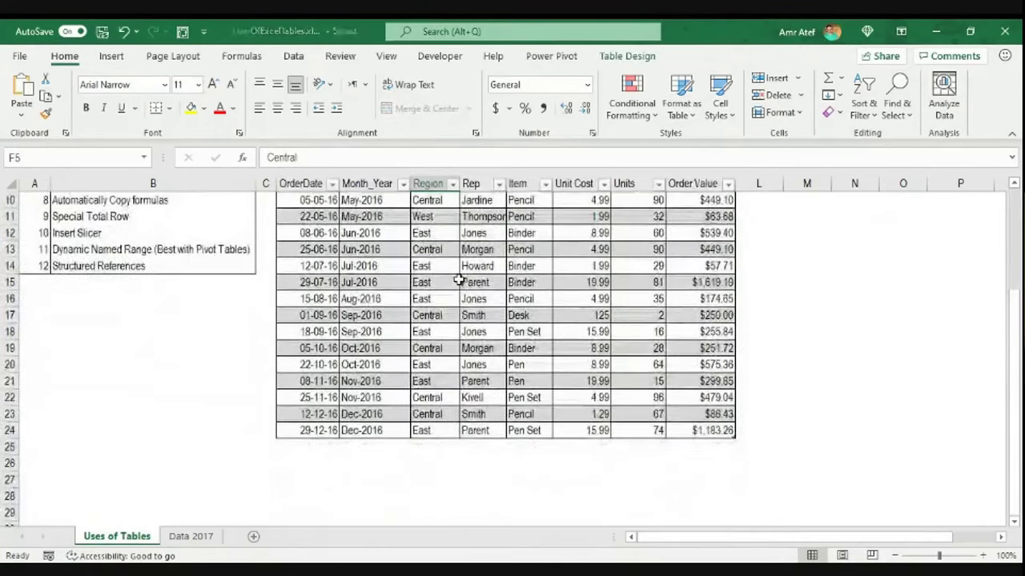
{"action": "scroll", "coordinate": [457, 280], "scroll_direction": "up", "scroll_amount": 3}
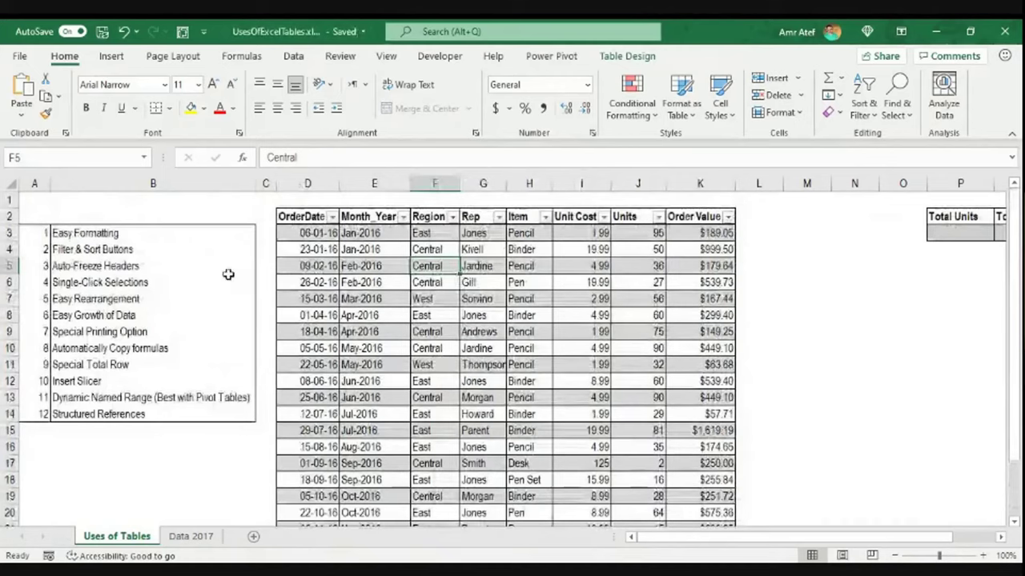
Select the Month_Year column's data and extend the selection to include its header.
{"action": "left_click", "coordinate": [440, 301]}
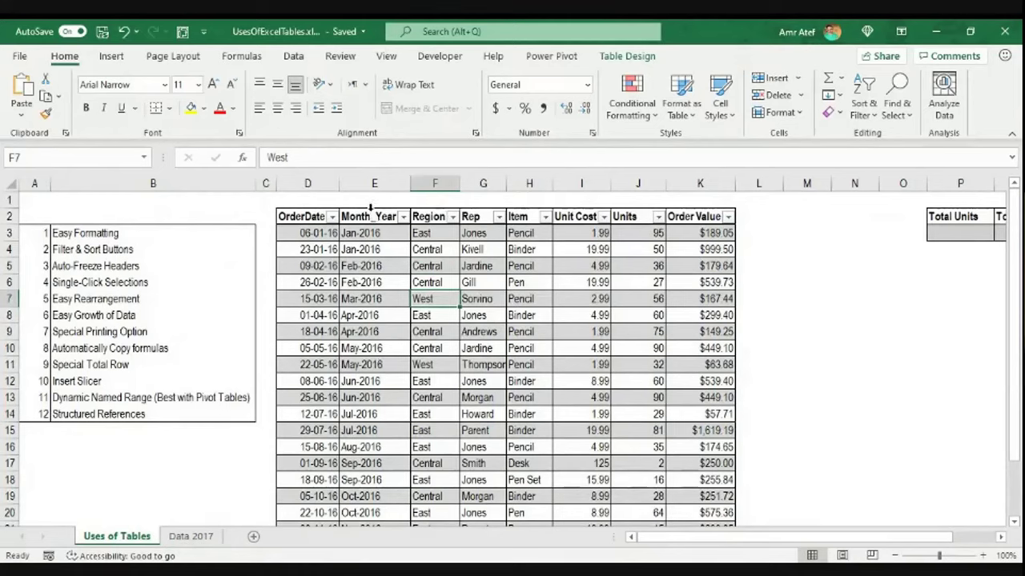
{"action": "left_click", "coordinate": [370, 208]}
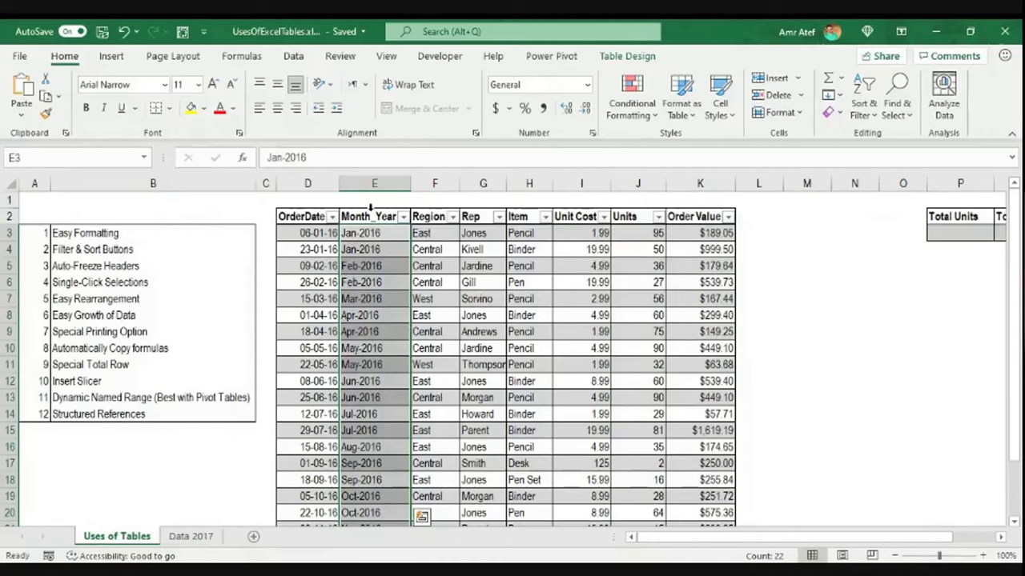
{"action": "left_click", "coordinate": [370, 207]}
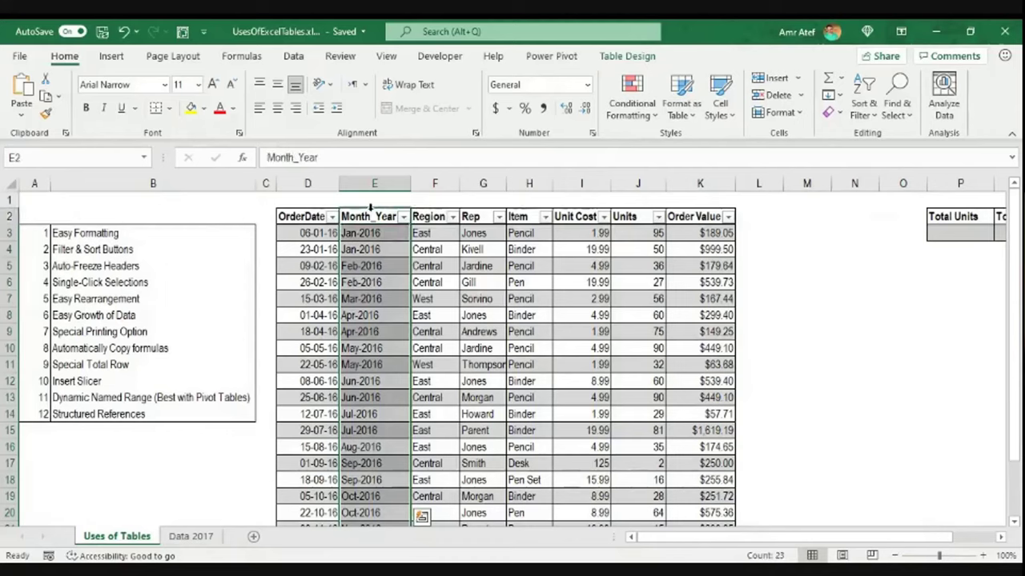
Select the entire first table record from cell E3, and try the column selection from cell E5.
{"action": "left_click", "coordinate": [372, 232]}
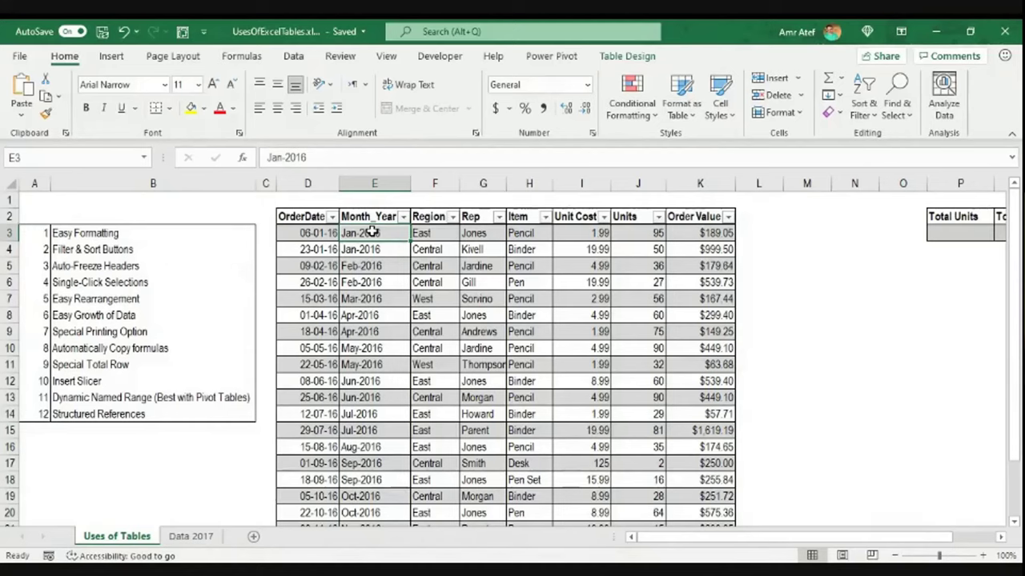
{"action": "key", "text": "shift+space"}
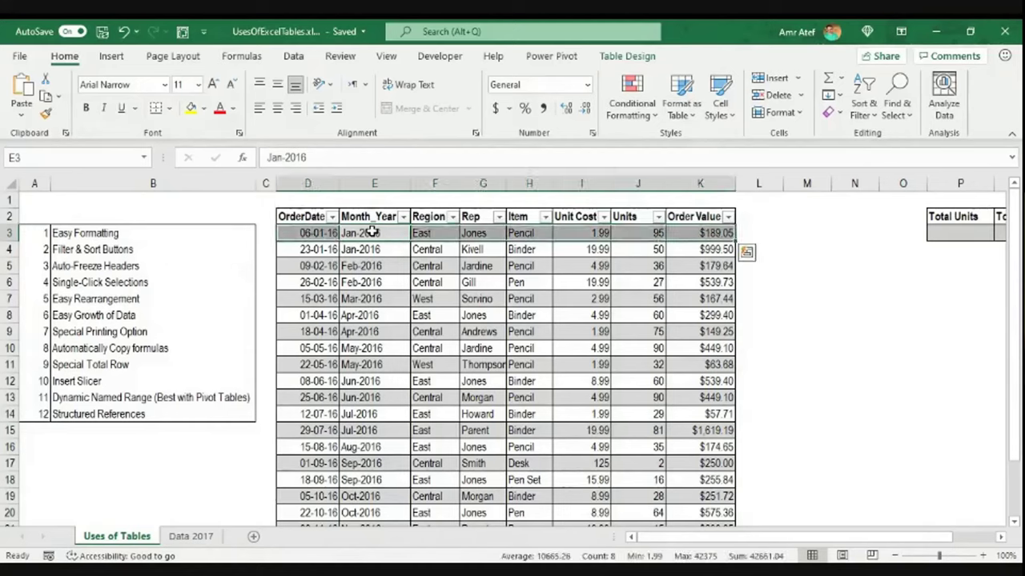
{"action": "left_click", "coordinate": [382, 265]}
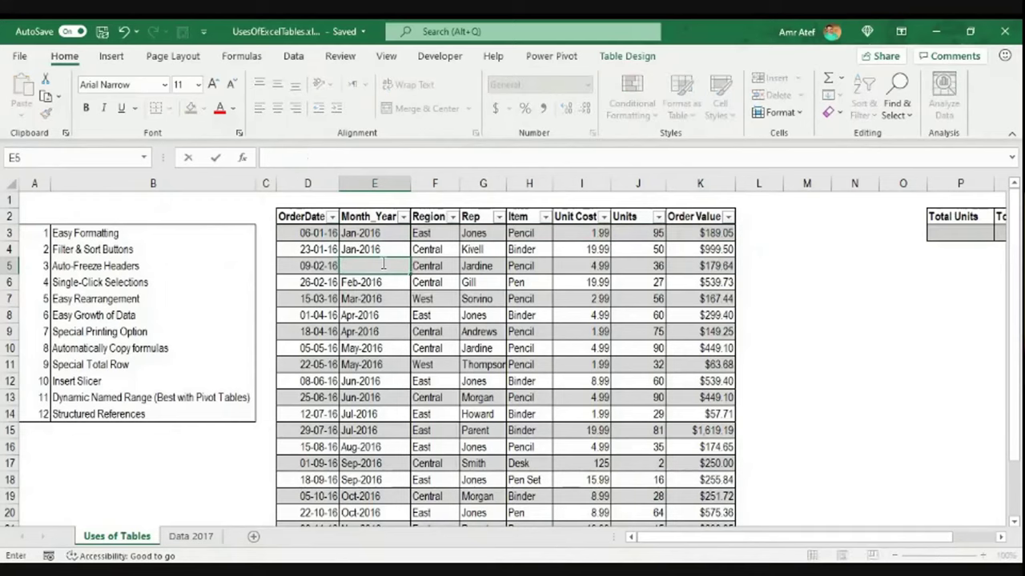
{"action": "key", "text": "ctrl+space"}
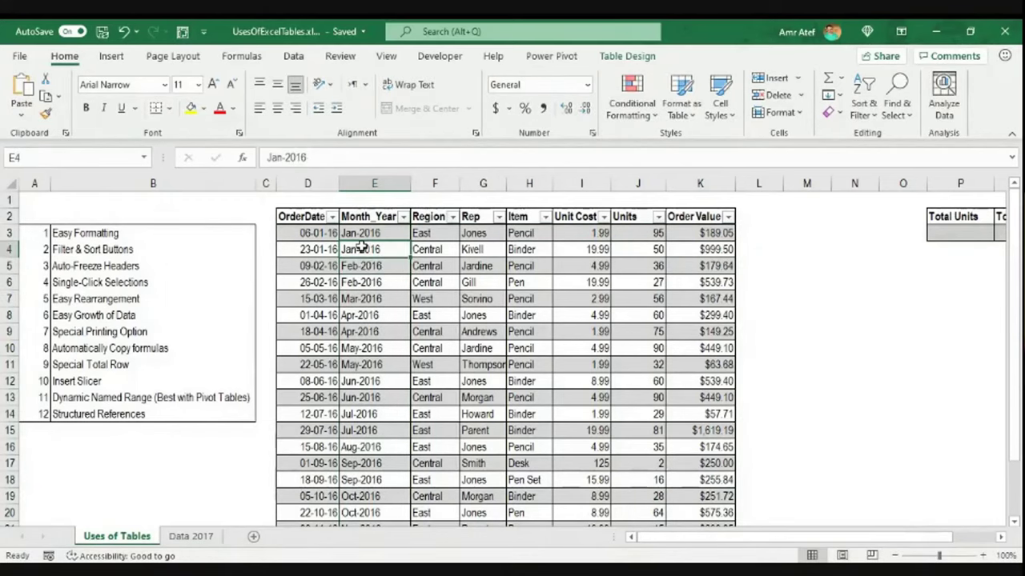
{"action": "left_click", "coordinate": [361, 246]}
Select the entire first table record again, starting from its OrderDate cell D3.
{"action": "left_click", "coordinate": [275, 235]}
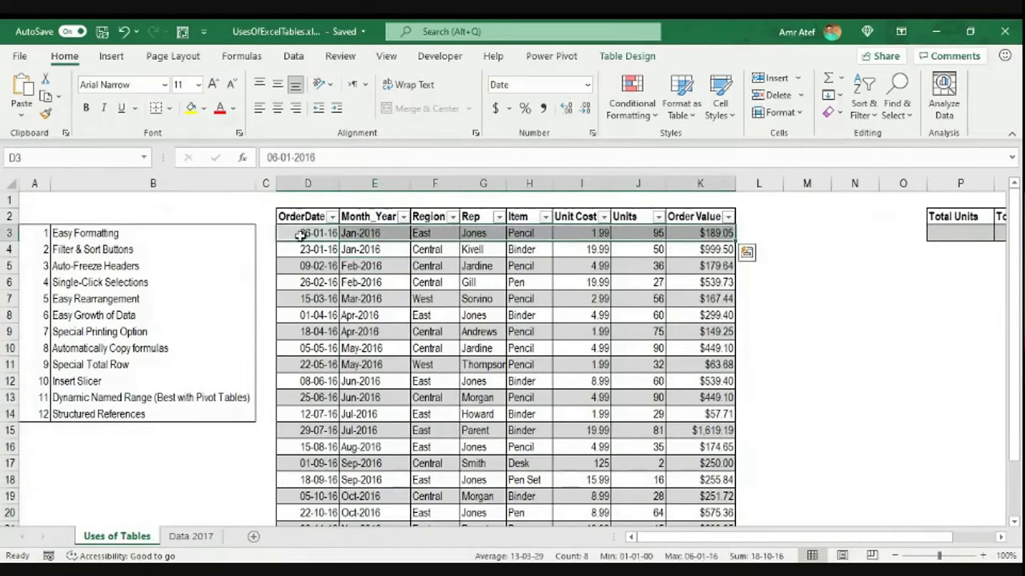
{"action": "left_click", "coordinate": [304, 234]}
{"action": "key", "text": "shift+space"}
Select all of the order table's data and extend the selection to include the header row.
{"action": "key", "text": "Right"}
{"action": "key", "text": "Down"}
{"action": "key", "text": "Down"}
{"action": "key", "text": "Down"}
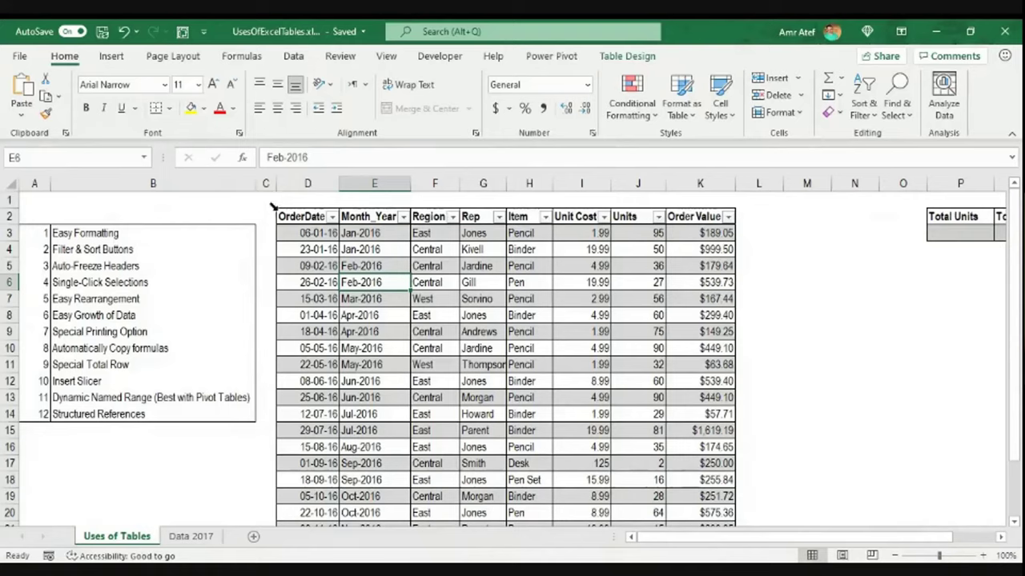
{"action": "left_click", "coordinate": [272, 207]}
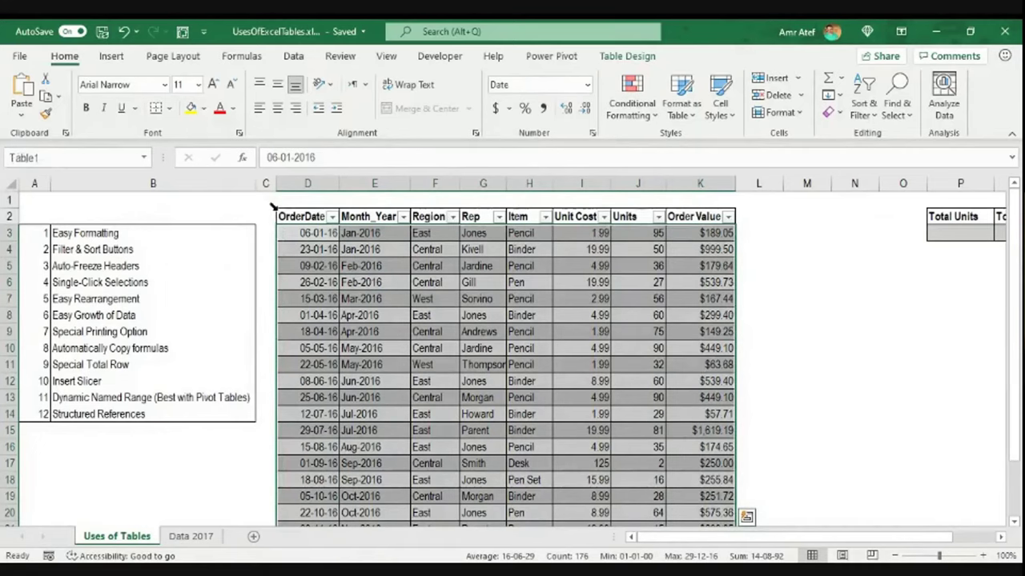
{"action": "left_click", "coordinate": [272, 206]}
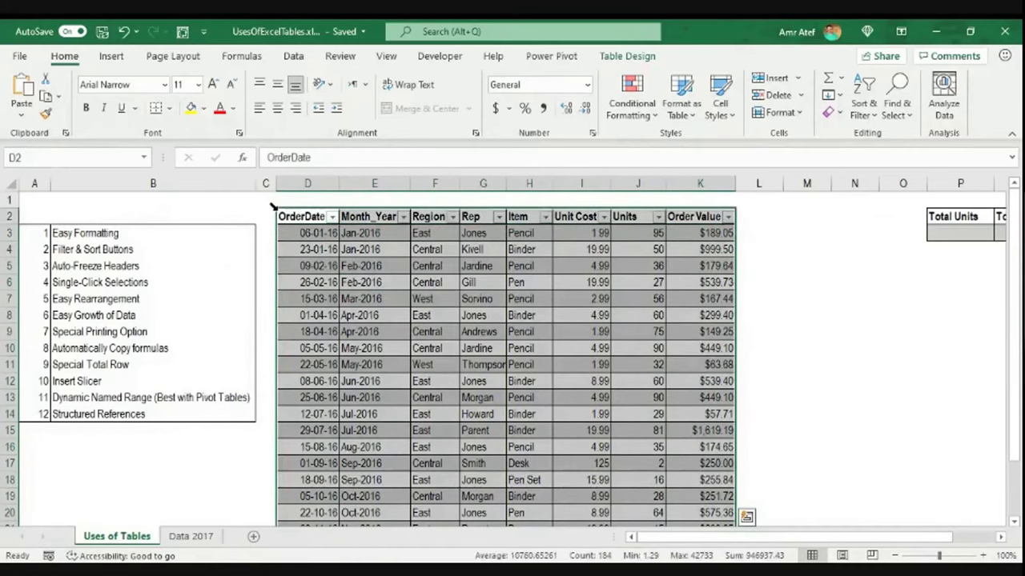
Select the whole order table including its headers, starting from cell D4, and clear the selection by selecting cell E9.
{"action": "left_click", "coordinate": [319, 253]}
{"action": "key", "text": "ctrl+a"}
{"action": "key", "text": "ctrl+a"}
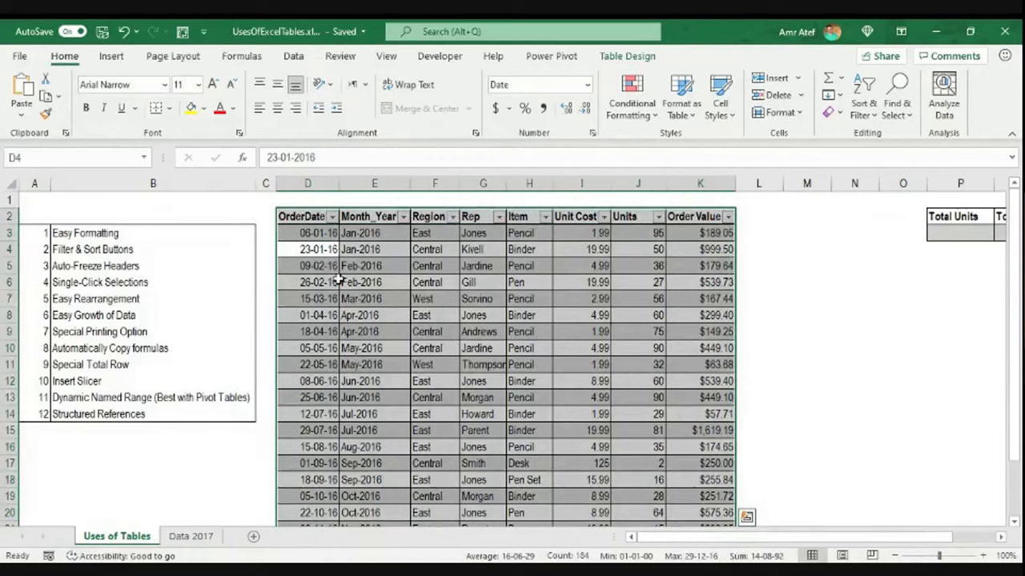
{"action": "left_click", "coordinate": [381, 333]}
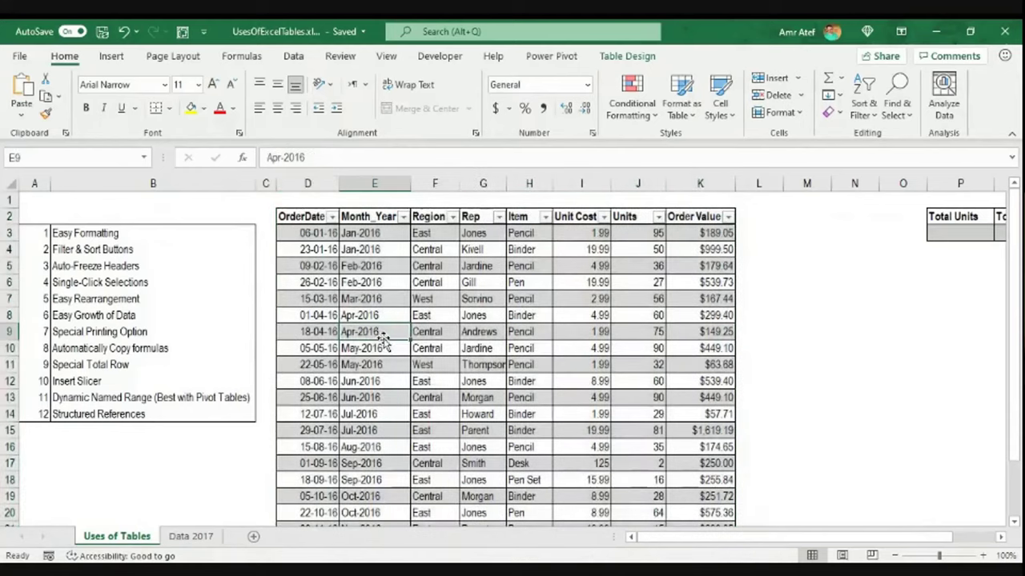
Try moving the 23-01-16 record from row 4 to below the 09-02-16 record, and undo the move.
{"action": "left_click_drag", "start_coordinate": [318, 251], "coordinate": [712, 254]}
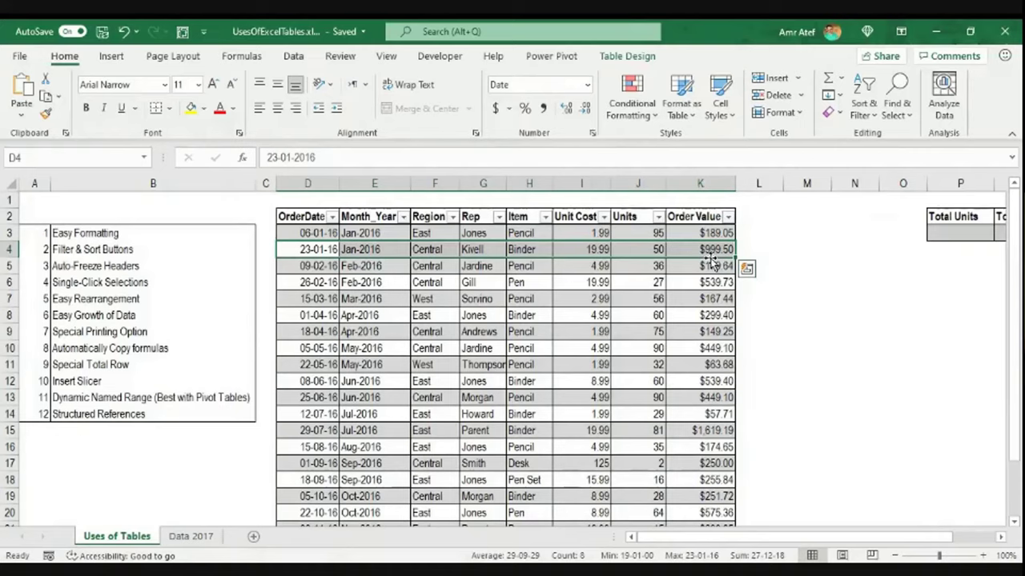
{"action": "left_click_drag", "start_coordinate": [711, 266], "coordinate": [708, 269]}
{"action": "left_click", "coordinate": [708, 265]}
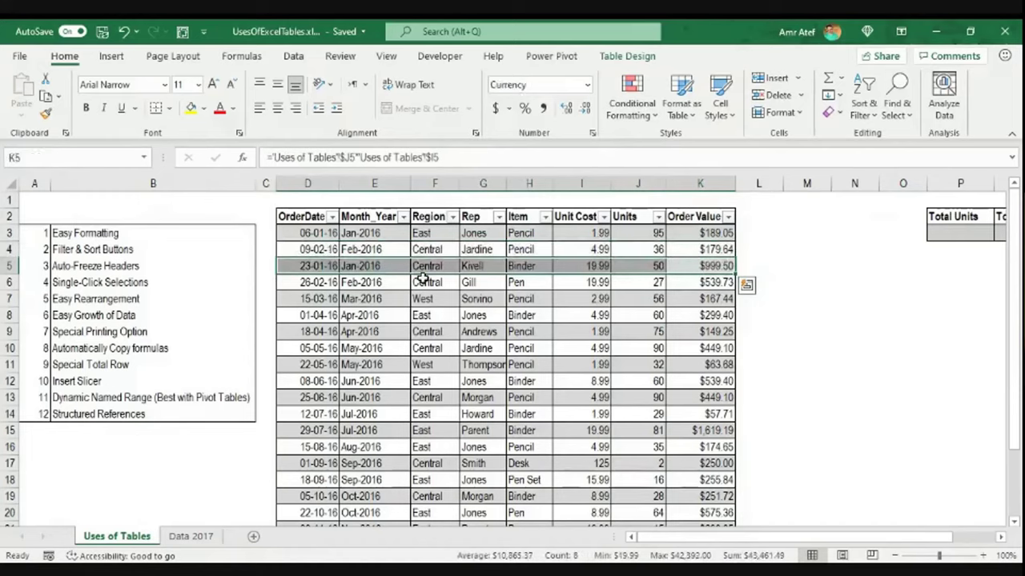
{"action": "key", "text": "ctrl+z"}
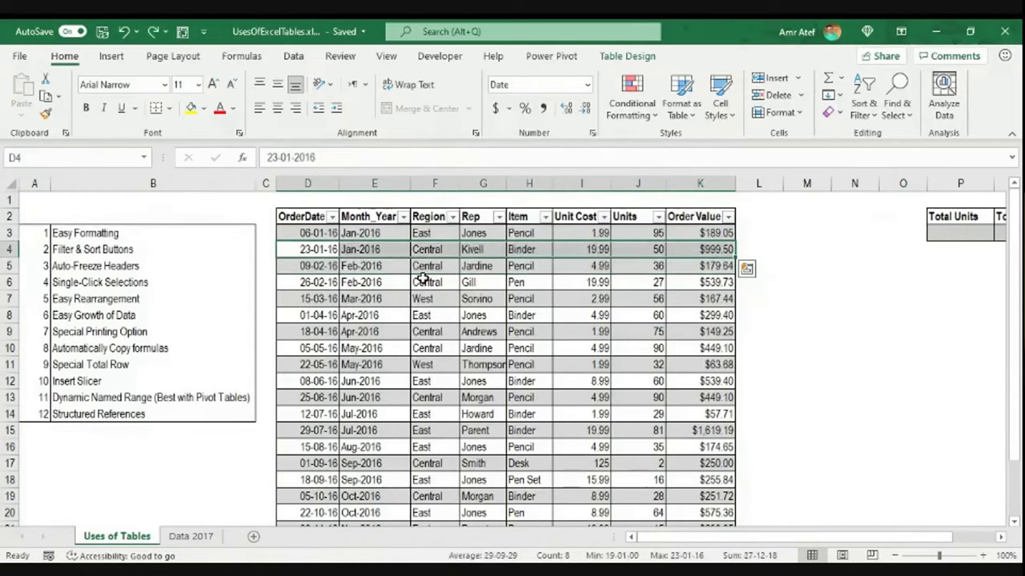
Try moving the entire OrderDate column, header included, to after the Month_Year column, and undo the move.
{"action": "left_click", "coordinate": [316, 206]}
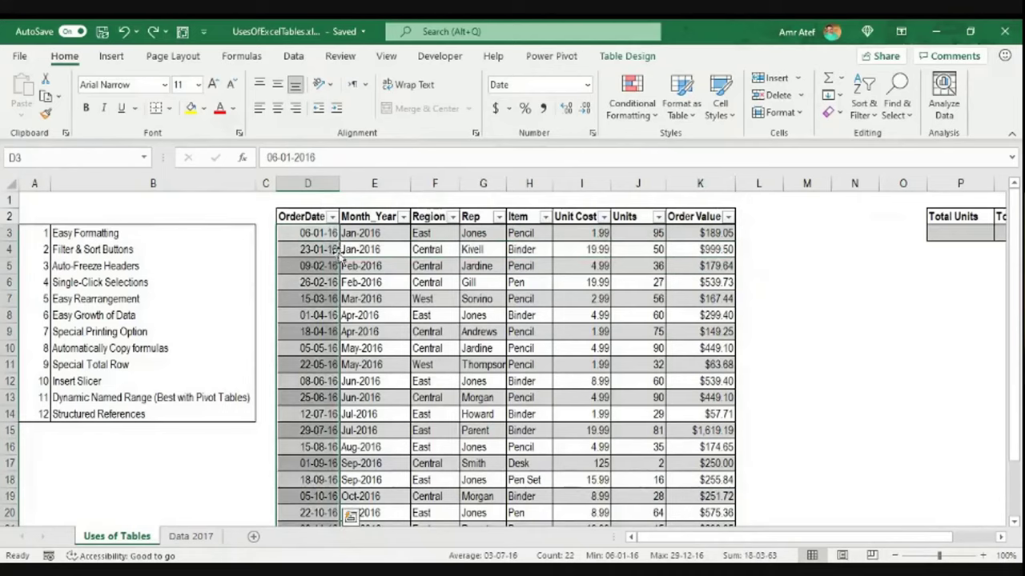
{"action": "left_click_drag", "start_coordinate": [336, 248], "coordinate": [410, 258]}
{"action": "left_click", "coordinate": [317, 207]}
{"action": "left_click", "coordinate": [400, 281]}
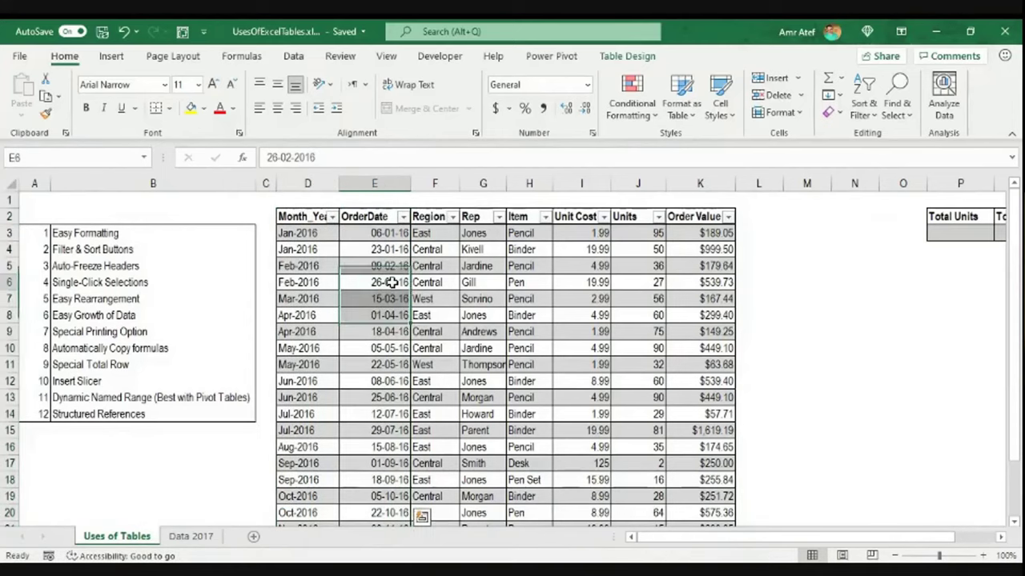
{"action": "key", "text": "ctrl+z"}
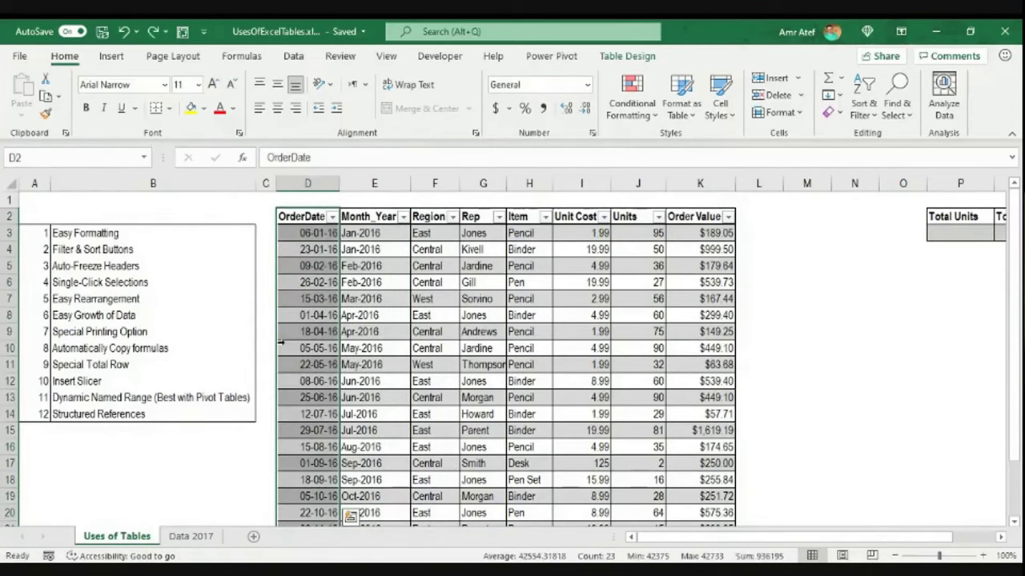
Extend the table with a new column by entering the header "Dis Value" in cell L2, and review it down to the last record.
{"action": "left_click", "coordinate": [758, 214]}
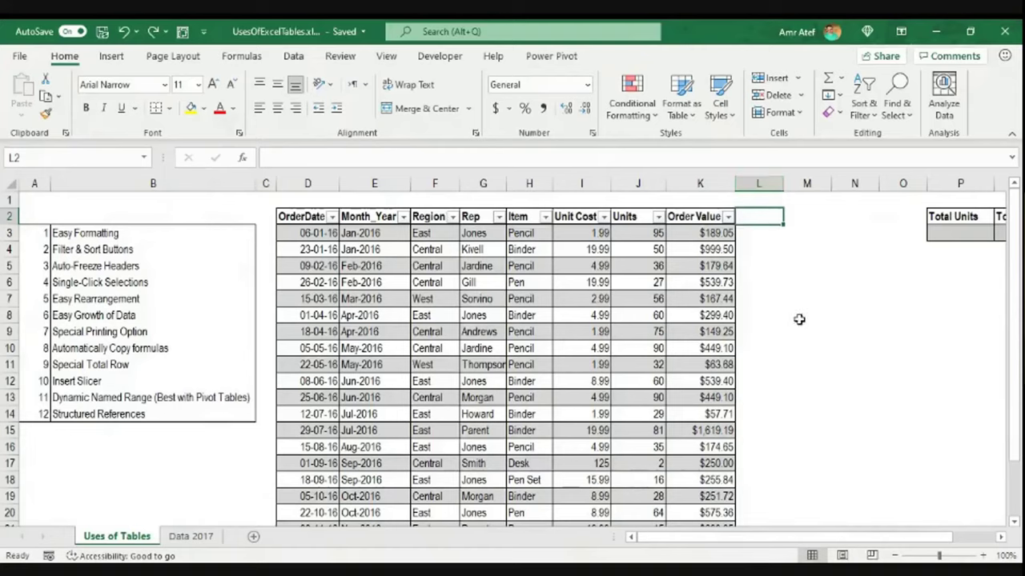
{"action": "type", "text": "Dis"}
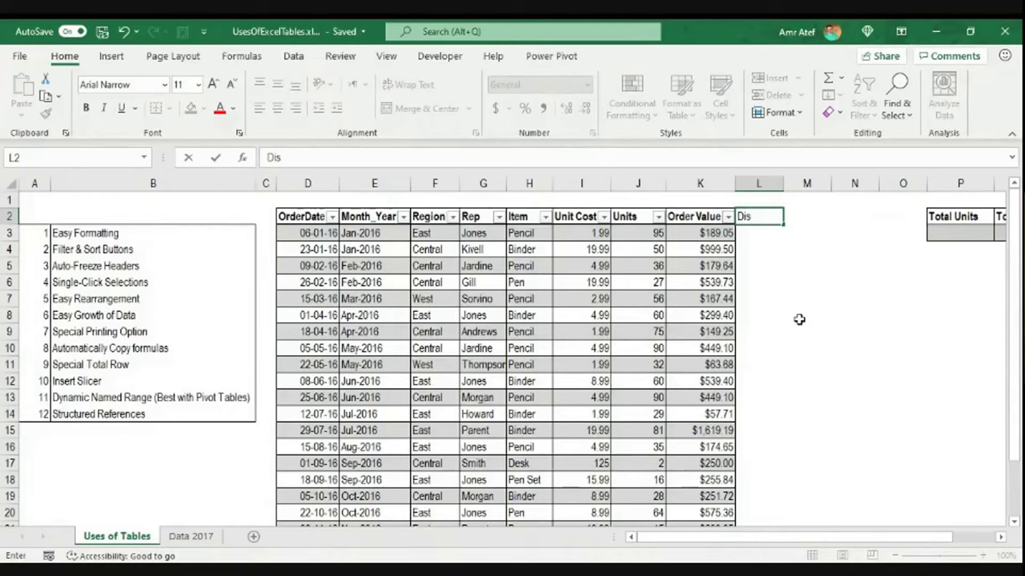
{"action": "type", "text": " Value"}
{"action": "key", "text": "Return"}
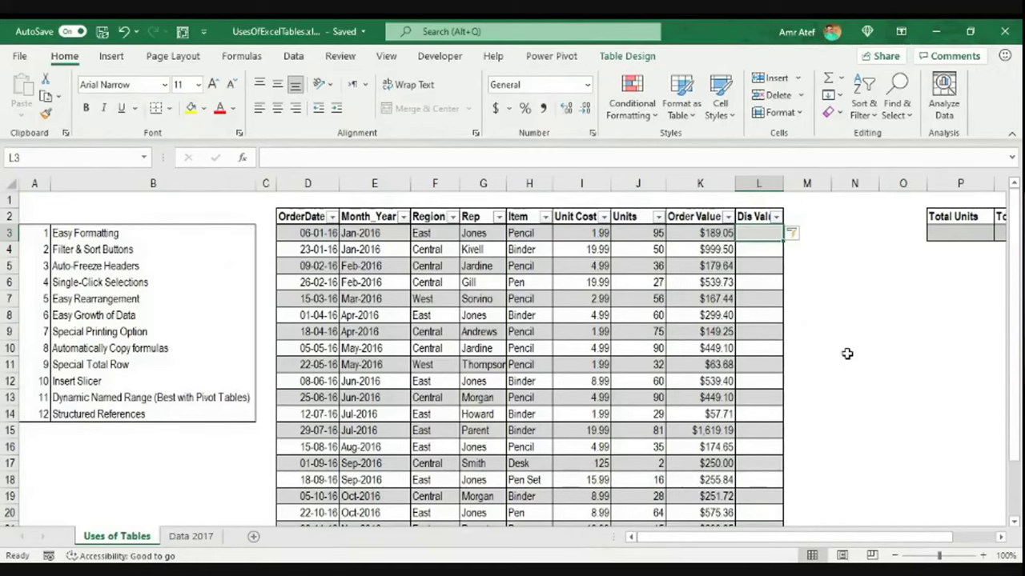
{"action": "scroll", "coordinate": [737, 335], "scroll_direction": "down", "scroll_amount": 6}
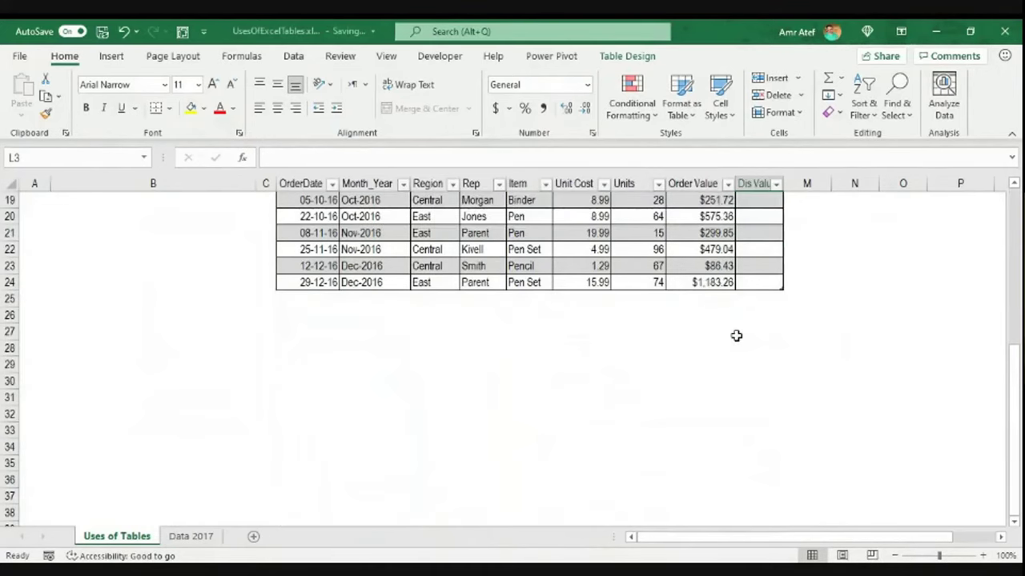
{"action": "scroll", "coordinate": [736, 335], "scroll_direction": "up", "scroll_amount": 6}
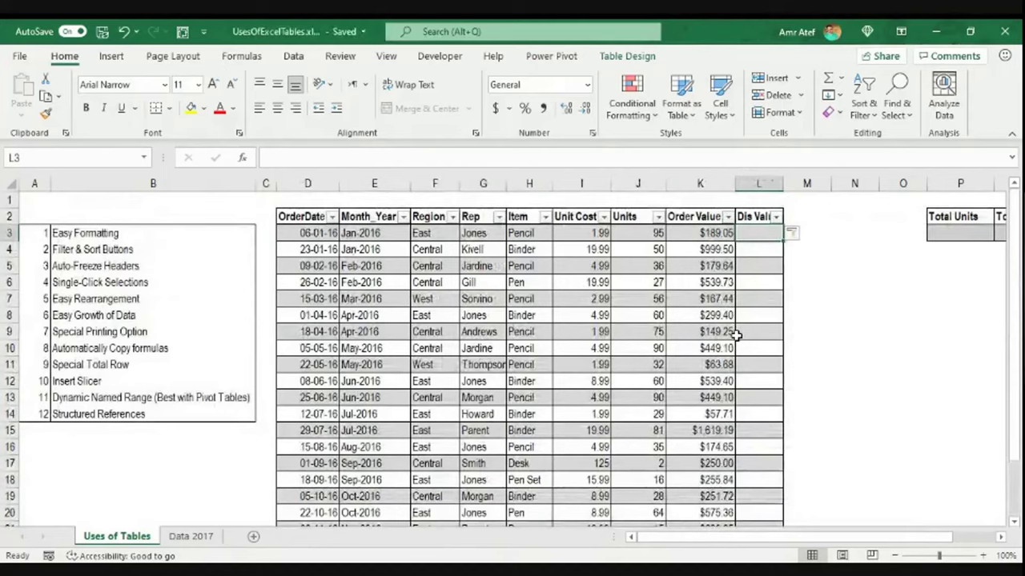
Add a new record to the table by entering the order date 1/1/2017 in cell D25, directly below the last row.
{"action": "scroll", "coordinate": [737, 336], "scroll_direction": "down", "scroll_amount": 3}
{"action": "left_click", "coordinate": [336, 447]}
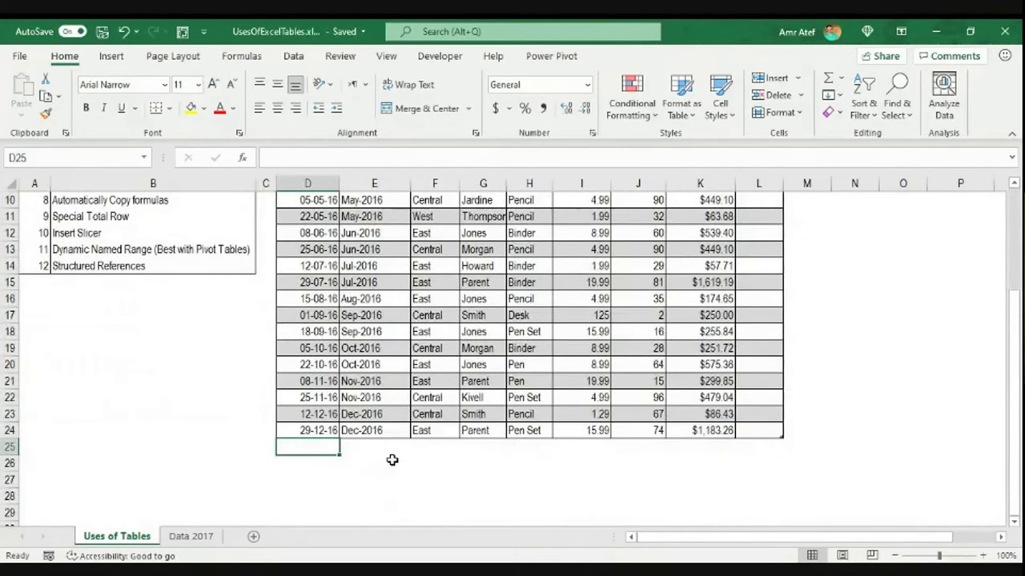
{"action": "type", "text": "1/1/2017"}
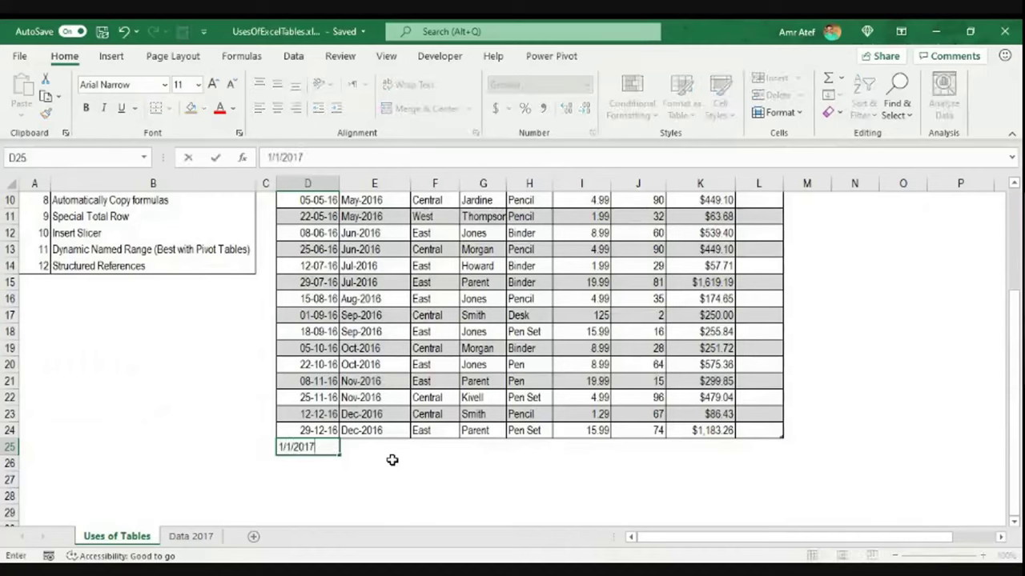
{"action": "key", "text": "Return"}
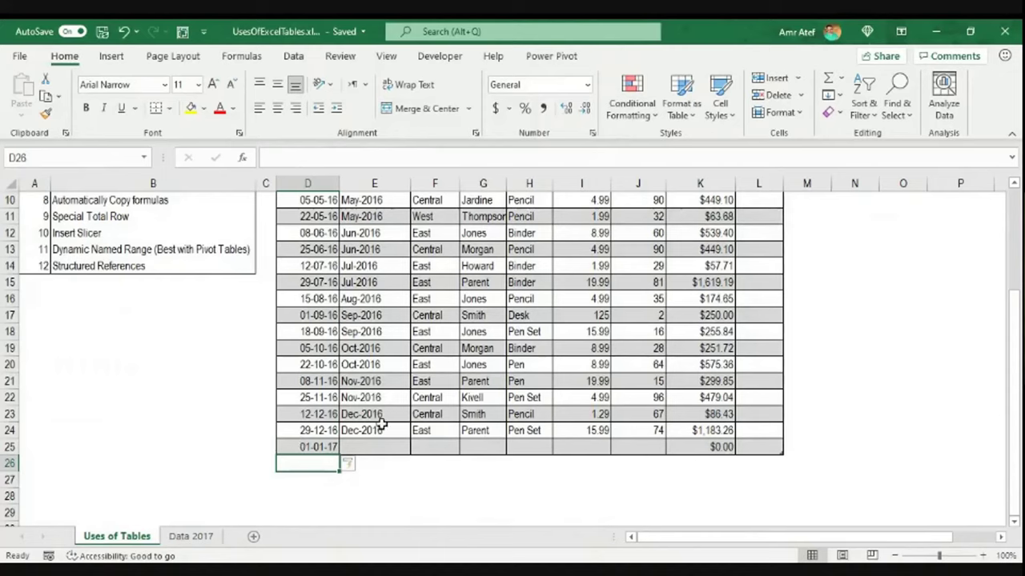
Inspect the Order Value formula in cell K24, and return to the top of the table at cell E9.
{"action": "left_click", "coordinate": [723, 430]}
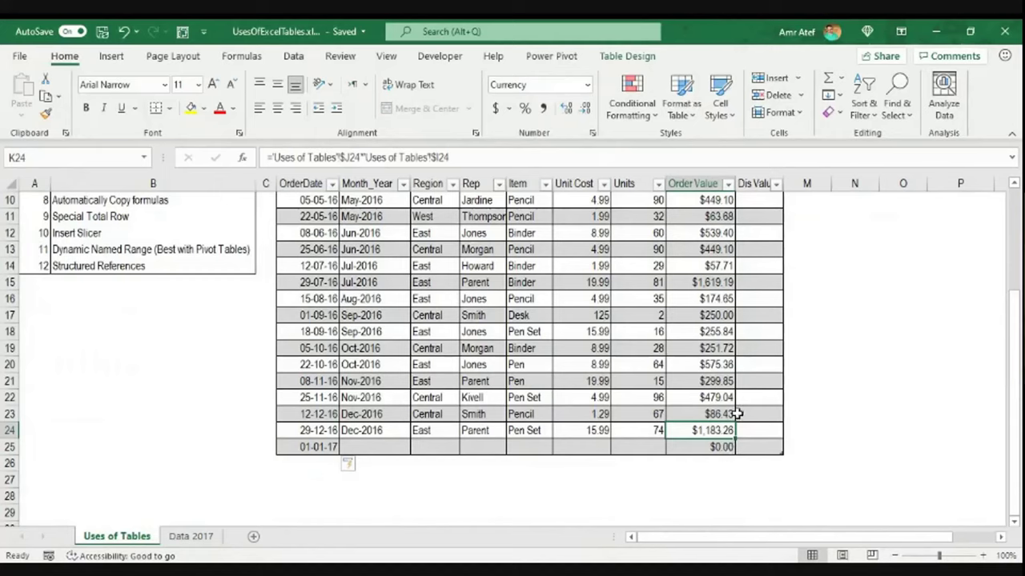
{"action": "scroll", "coordinate": [746, 458], "scroll_direction": "up", "scroll_amount": 3}
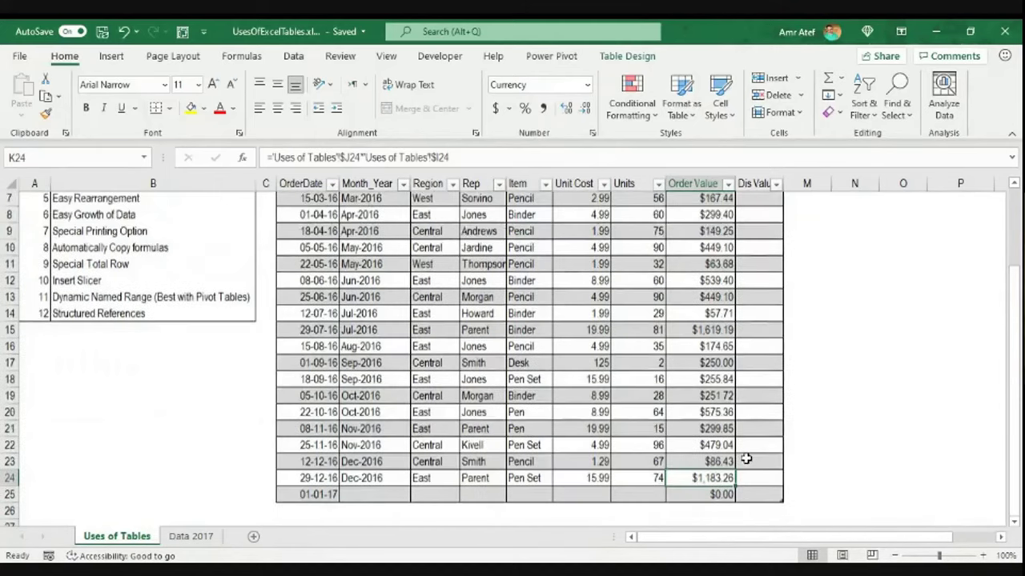
{"action": "left_click", "coordinate": [395, 331]}
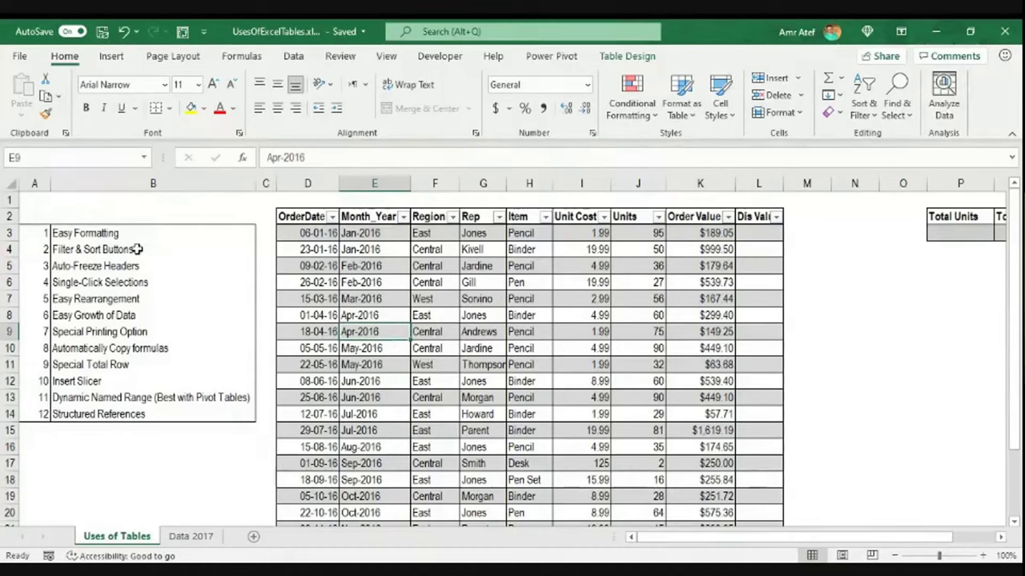
From a table cell, preview the printout limited to the order table with the Print Selected Table setting, and return to the worksheet.
{"action": "left_click", "coordinate": [173, 58]}
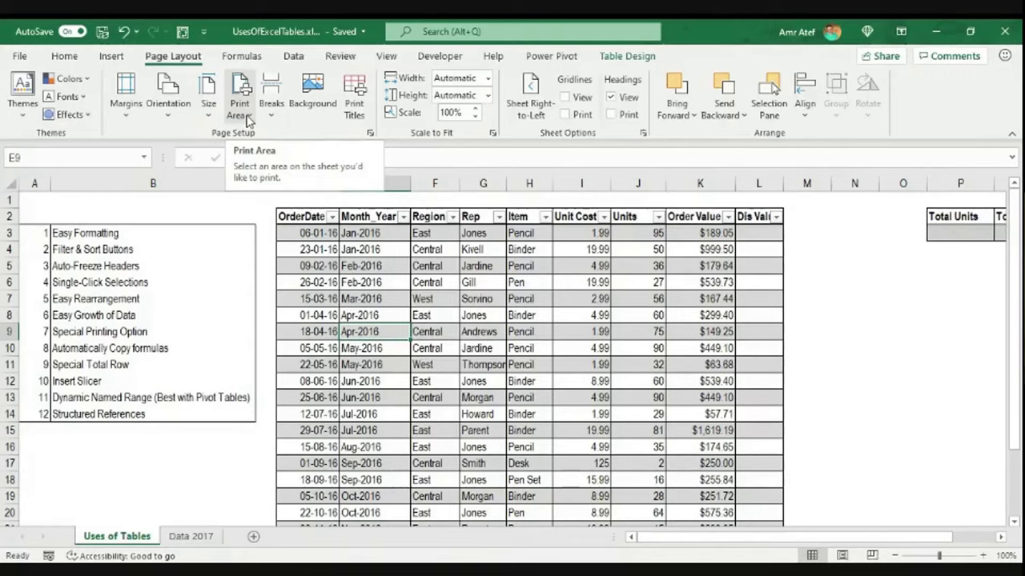
{"action": "left_click", "coordinate": [453, 299]}
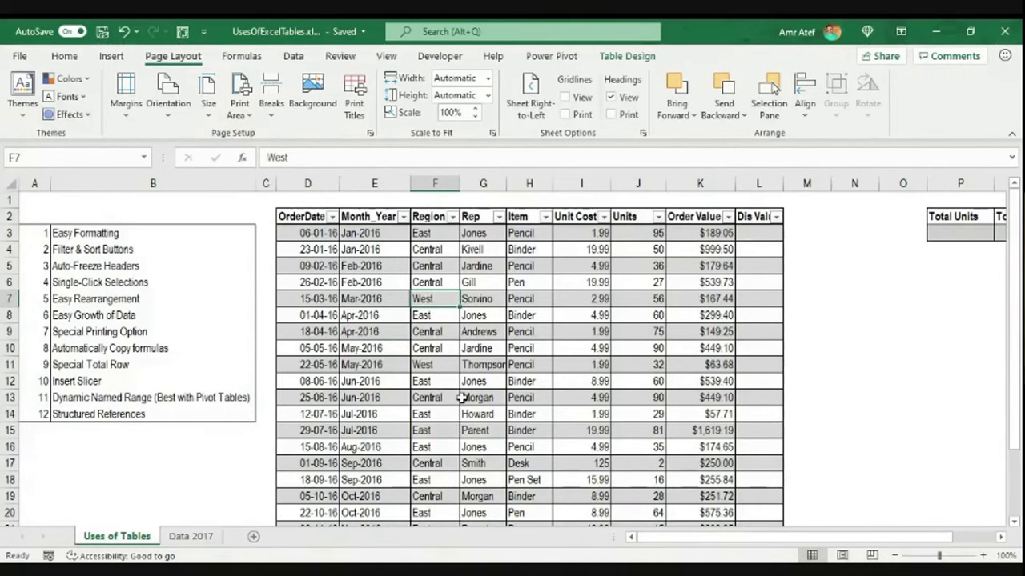
{"action": "key", "text": "ctrl+p"}
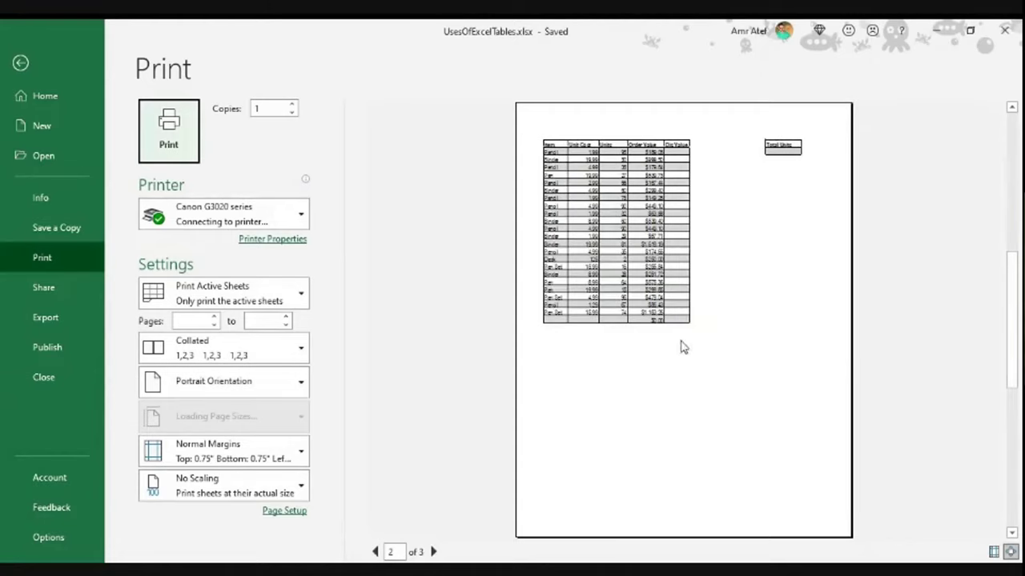
{"action": "scroll", "coordinate": [646, 199], "scroll_direction": "up", "scroll_amount": 3}
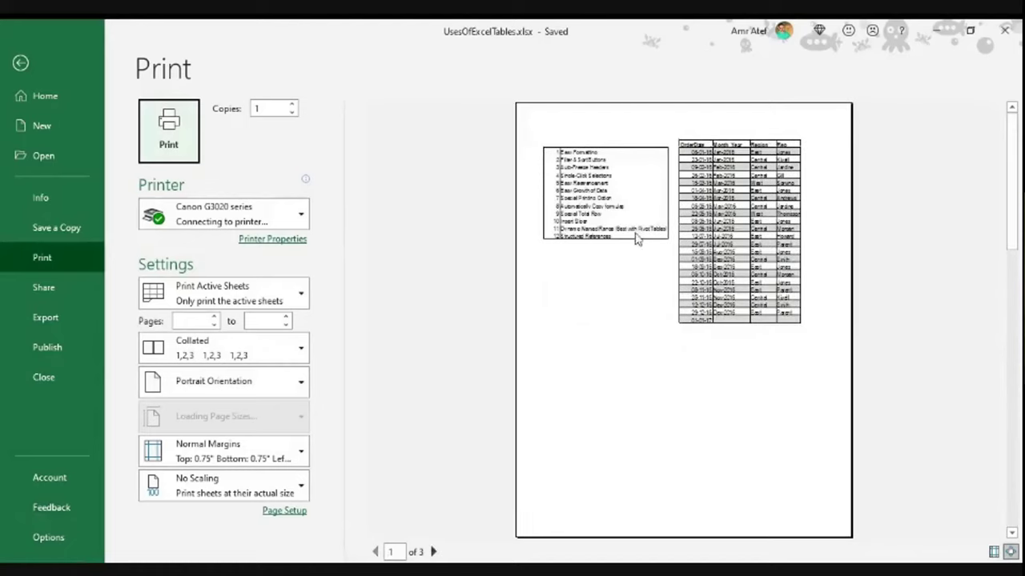
{"action": "left_click", "coordinate": [225, 294]}
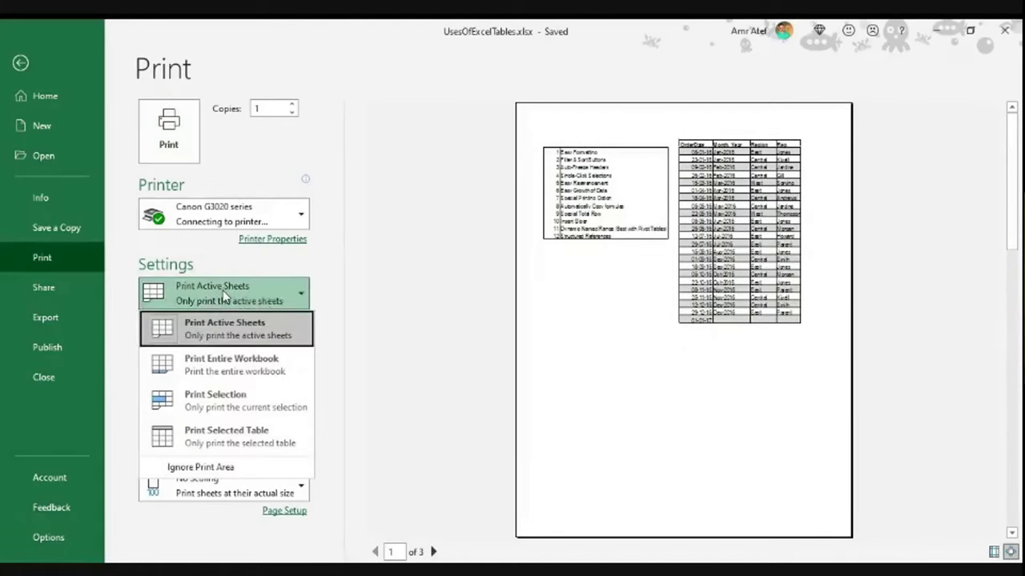
{"action": "left_click", "coordinate": [247, 433]}
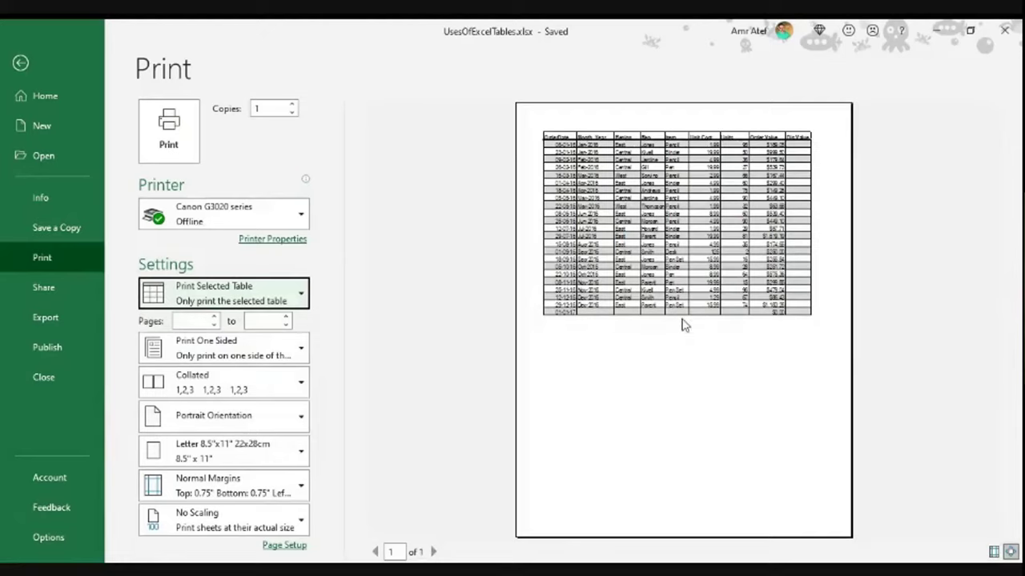
{"action": "key", "text": "Escape"}
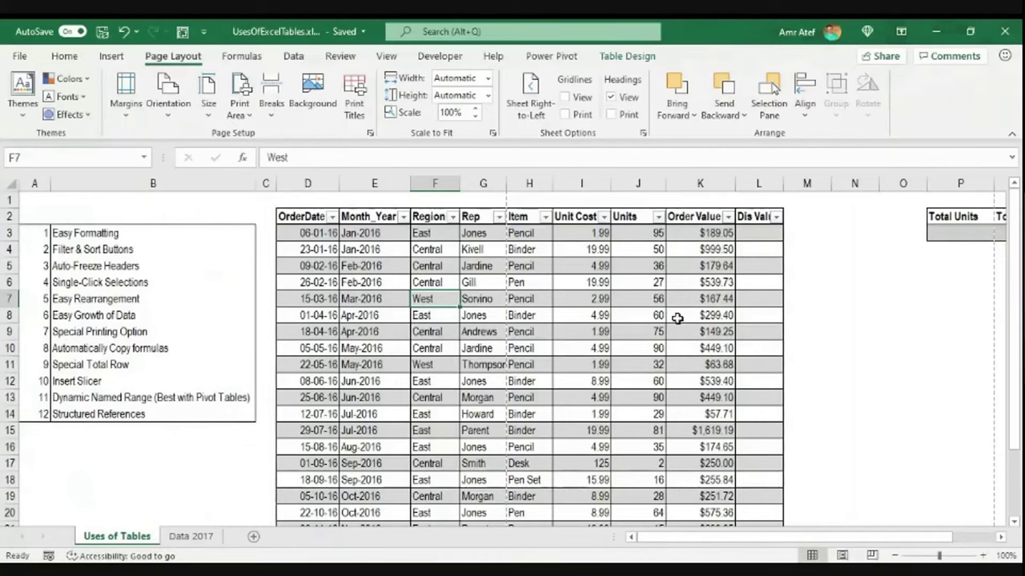
Enter the formula =[@[Order Value]]*.9 in the first Dis Value cell, L3.
{"action": "left_click", "coordinate": [758, 233]}
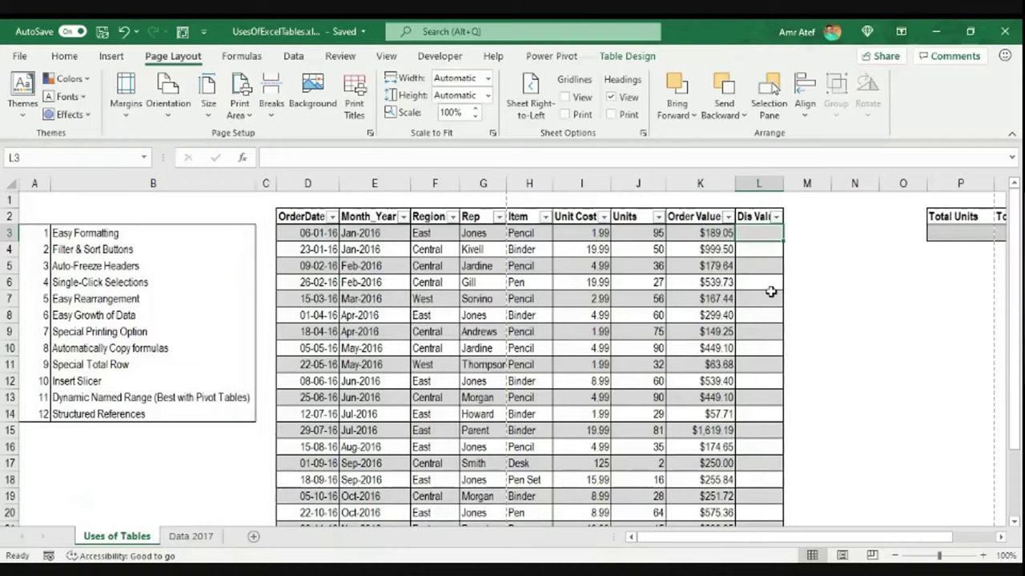
{"action": "type", "text": "="}
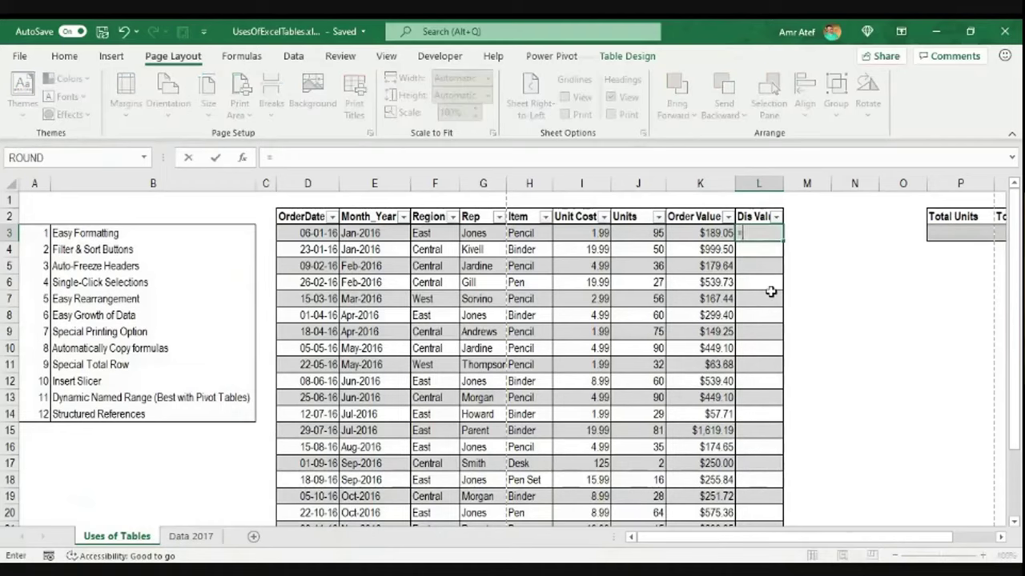
{"action": "key", "text": "Left"}
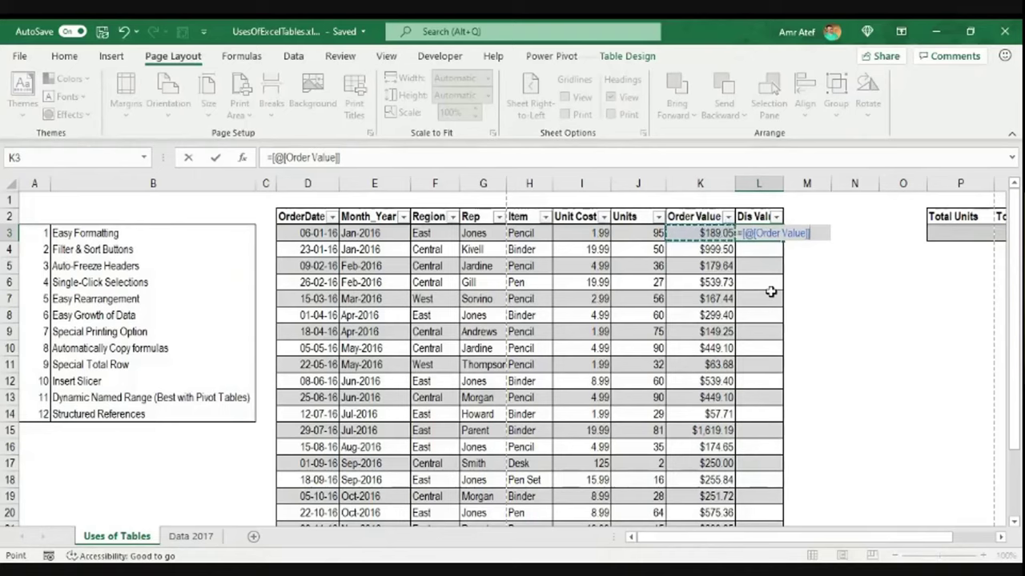
{"action": "type", "text": "\""}
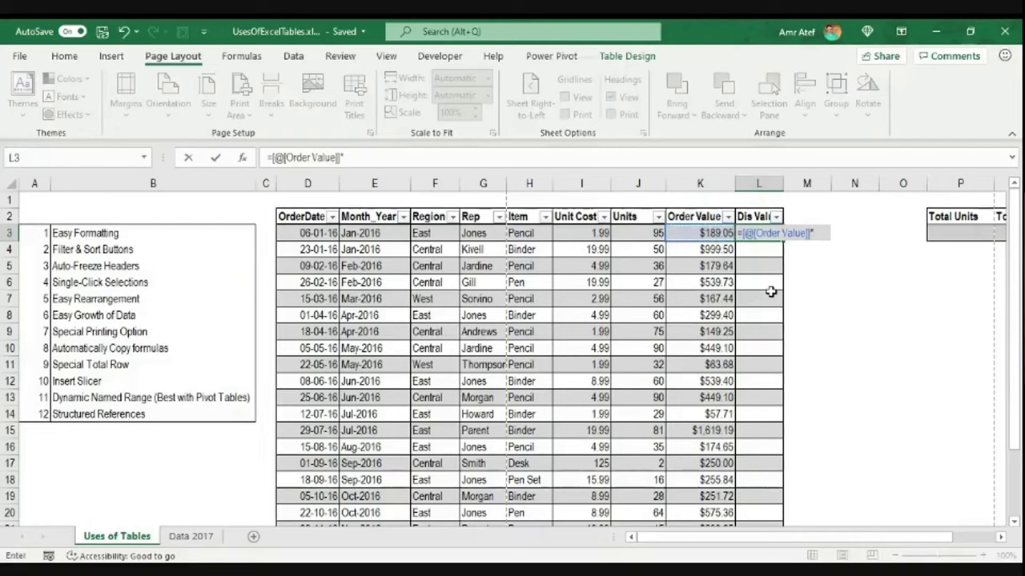
{"action": "type", "text": " 9"}
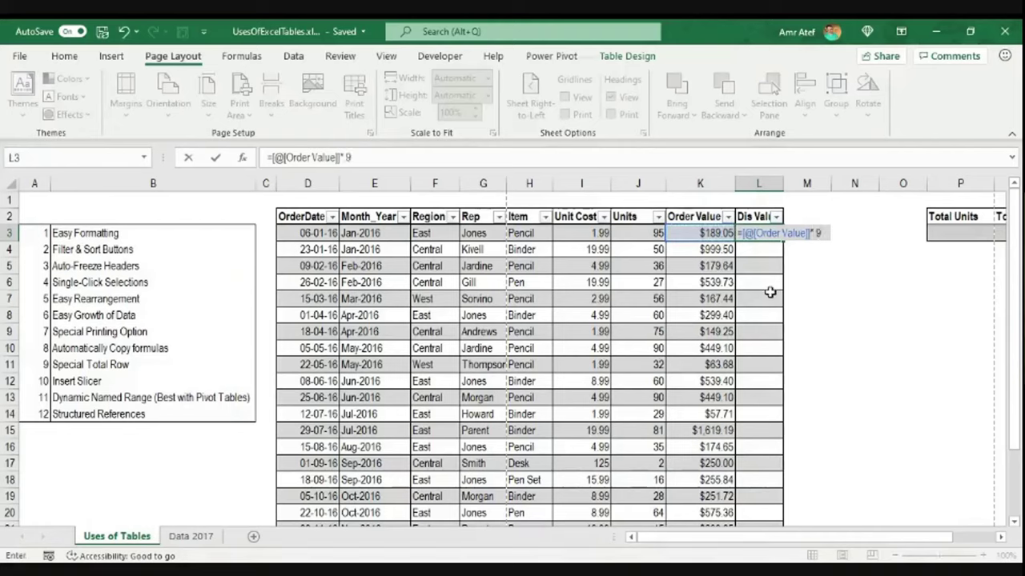
{"action": "key", "text": "Return"}
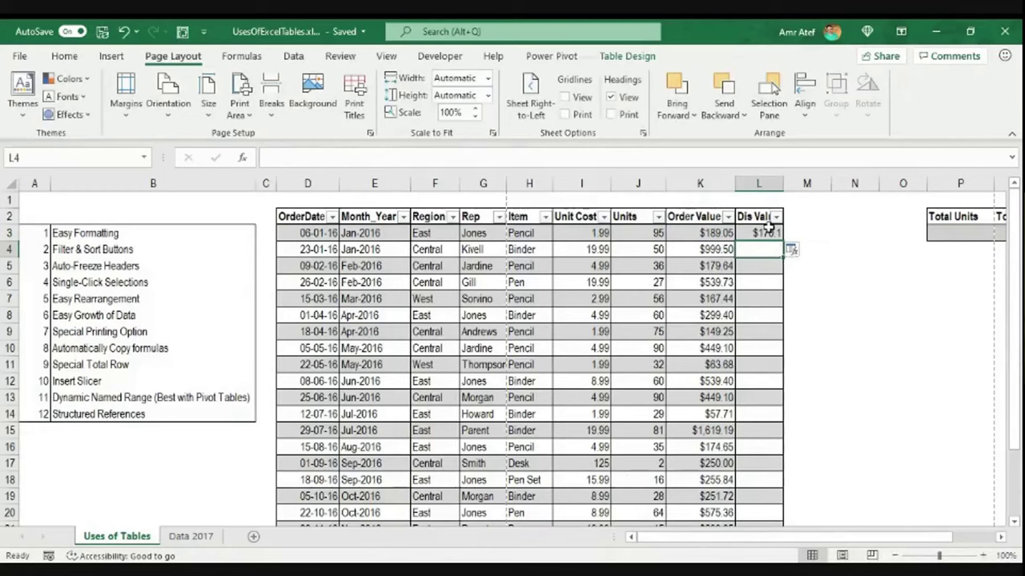
Overwrite all cells in the Dis Value column with the formula from L3.
{"action": "left_click", "coordinate": [777, 235]}
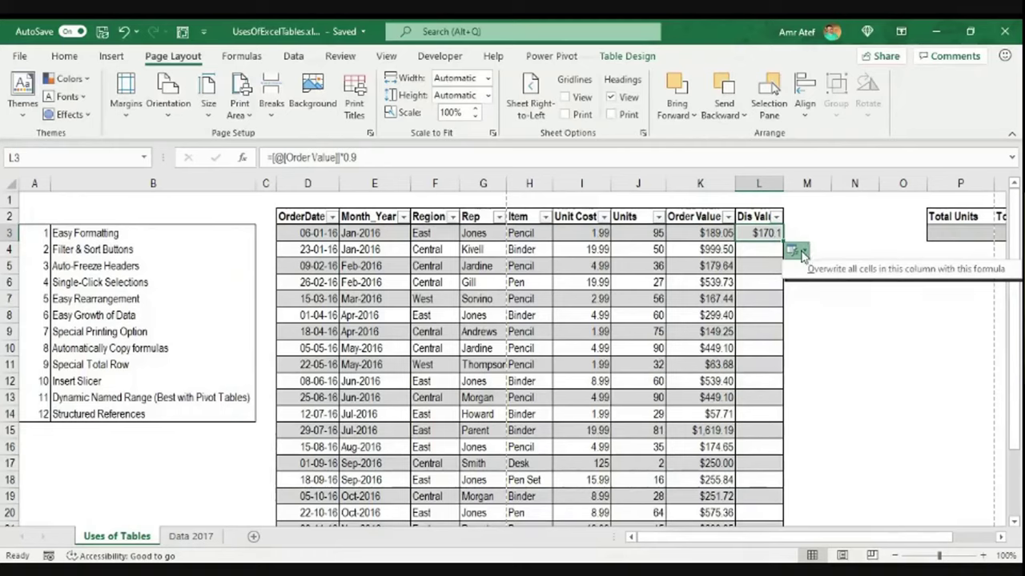
{"action": "left_click", "coordinate": [802, 253]}
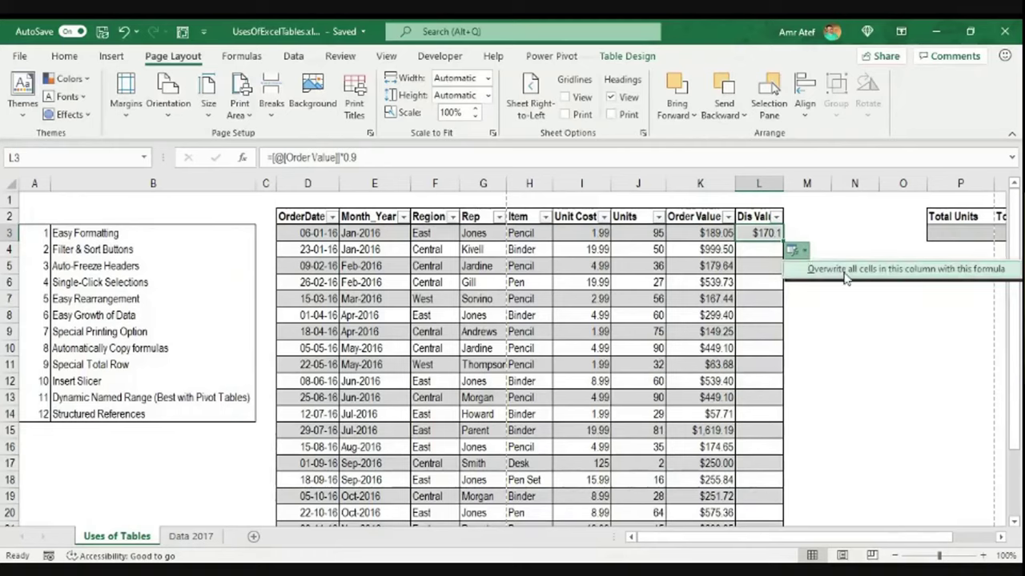
{"action": "left_click", "coordinate": [844, 273]}
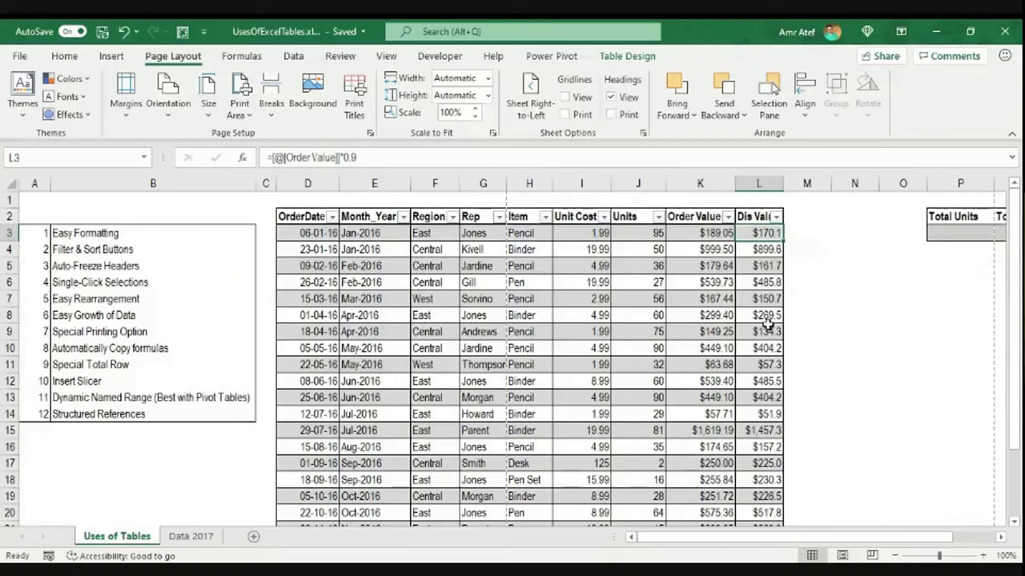
{"action": "scroll", "coordinate": [767, 324], "scroll_direction": "down", "scroll_amount": 5}
{"action": "scroll", "coordinate": [767, 324], "scroll_direction": "up", "scroll_amount": 5}
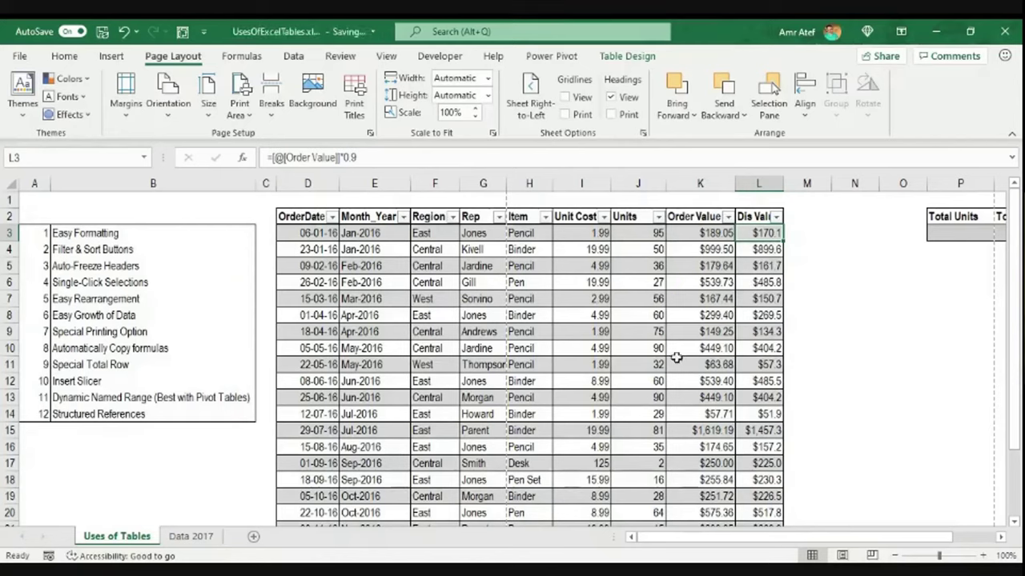
{"action": "left_click", "coordinate": [592, 332]}
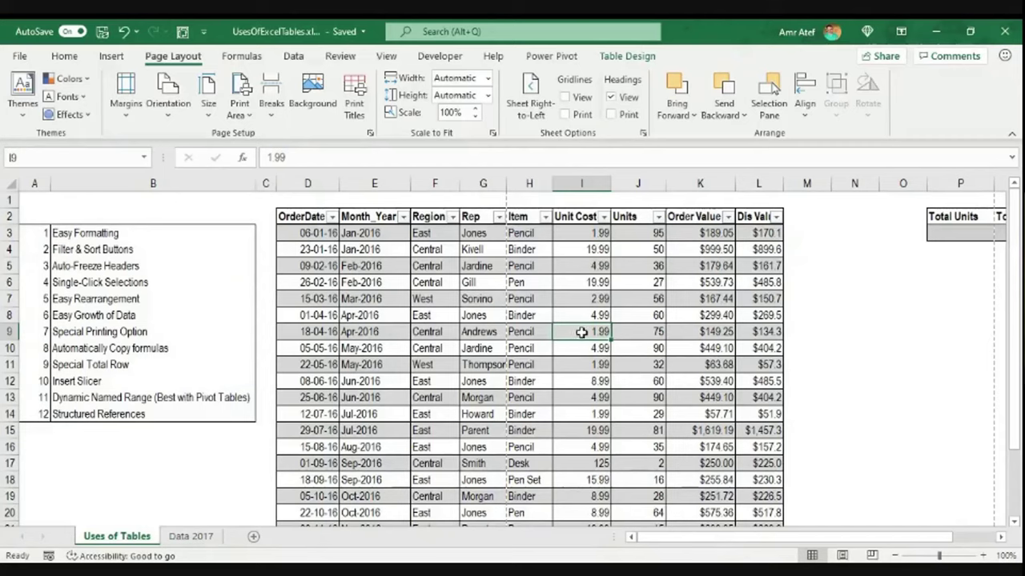
{"action": "left_click", "coordinate": [422, 235]}
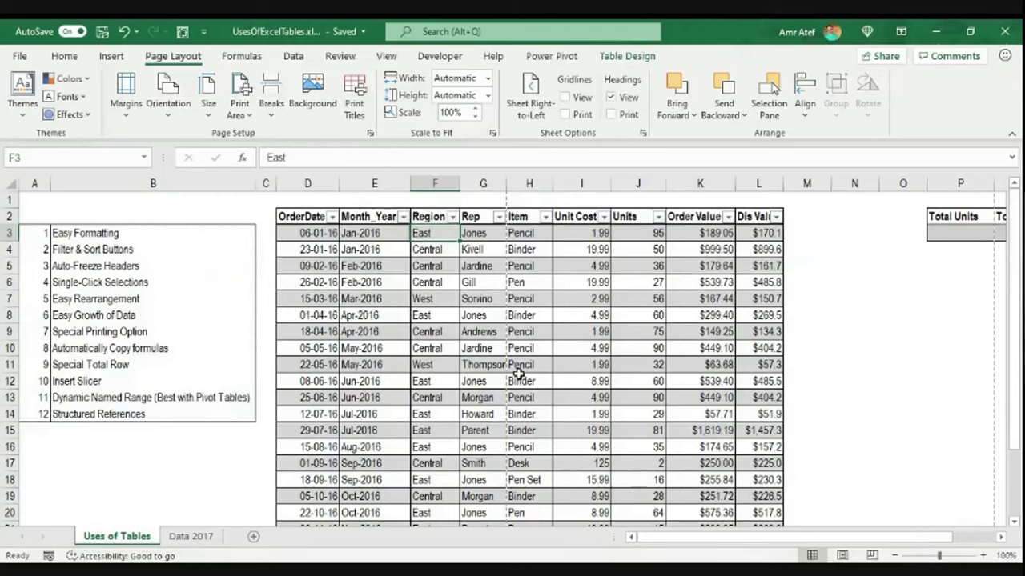
{"action": "left_click", "coordinate": [862, 308]}
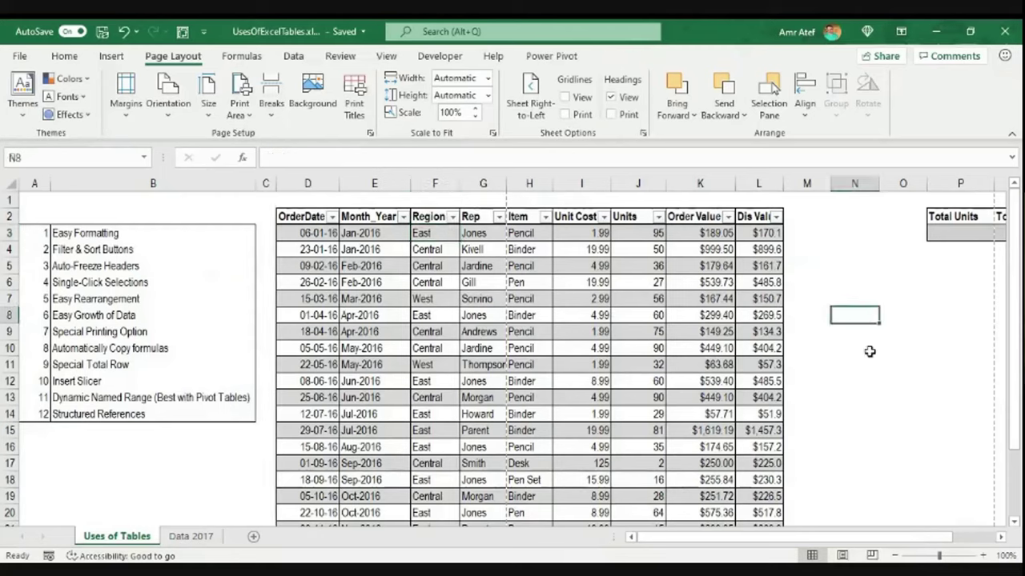
Insert slicers for the Region and Item fields of the order table.
{"action": "left_click", "coordinate": [452, 315]}
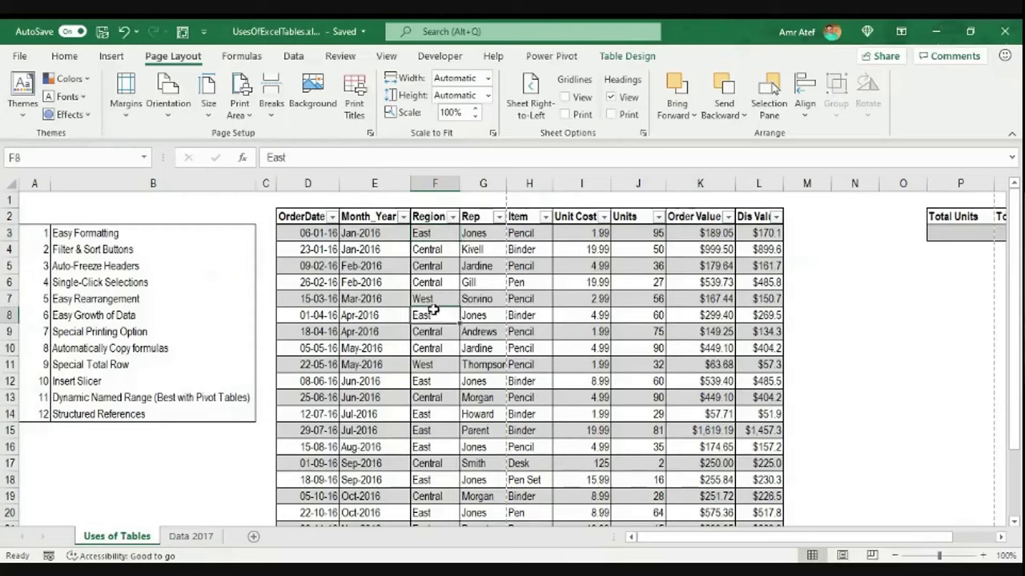
{"action": "left_click", "coordinate": [608, 58]}
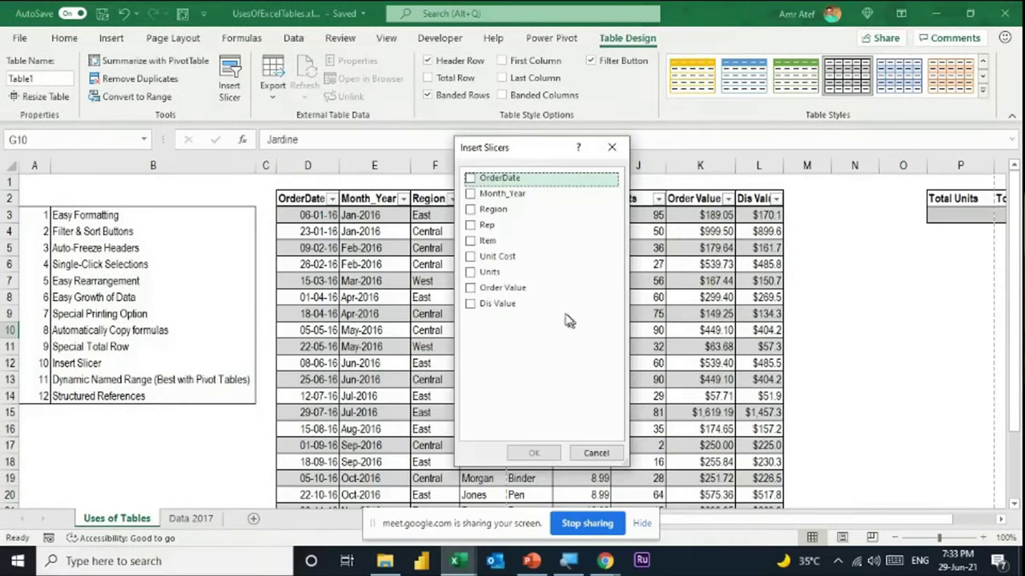
{"action": "left_click", "coordinate": [471, 211]}
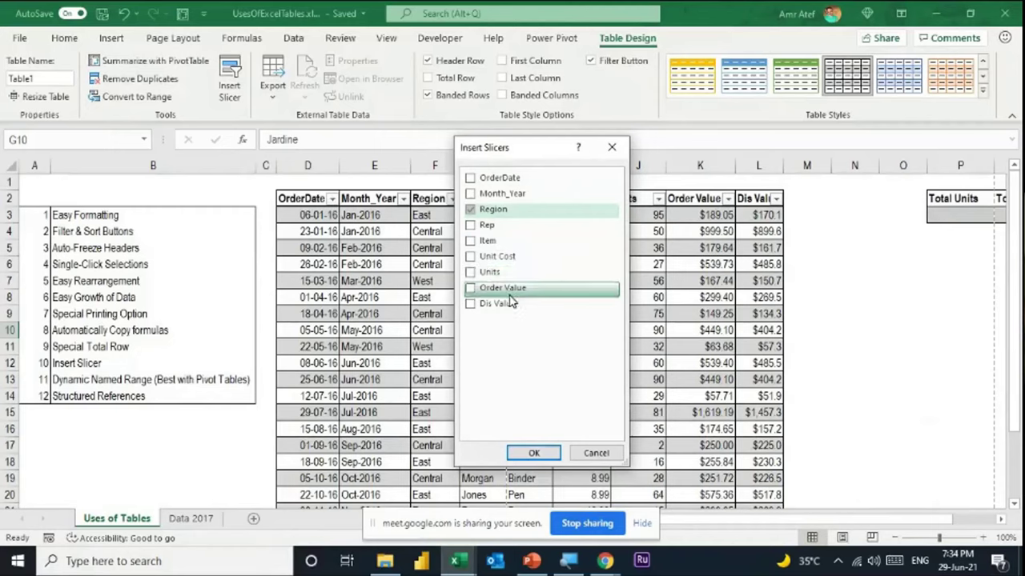
{"action": "left_click", "coordinate": [489, 240]}
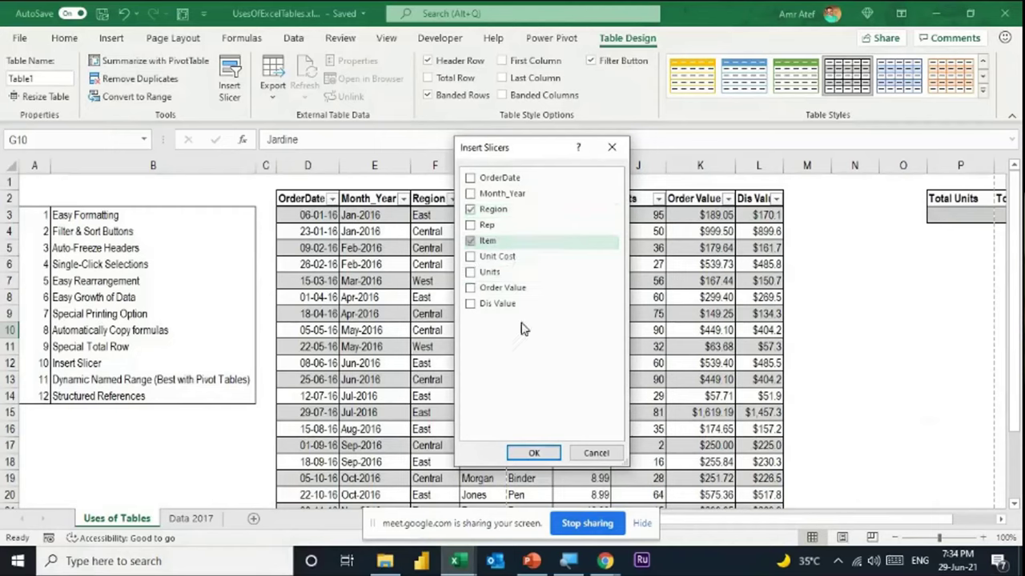
{"action": "left_click", "coordinate": [536, 454]}
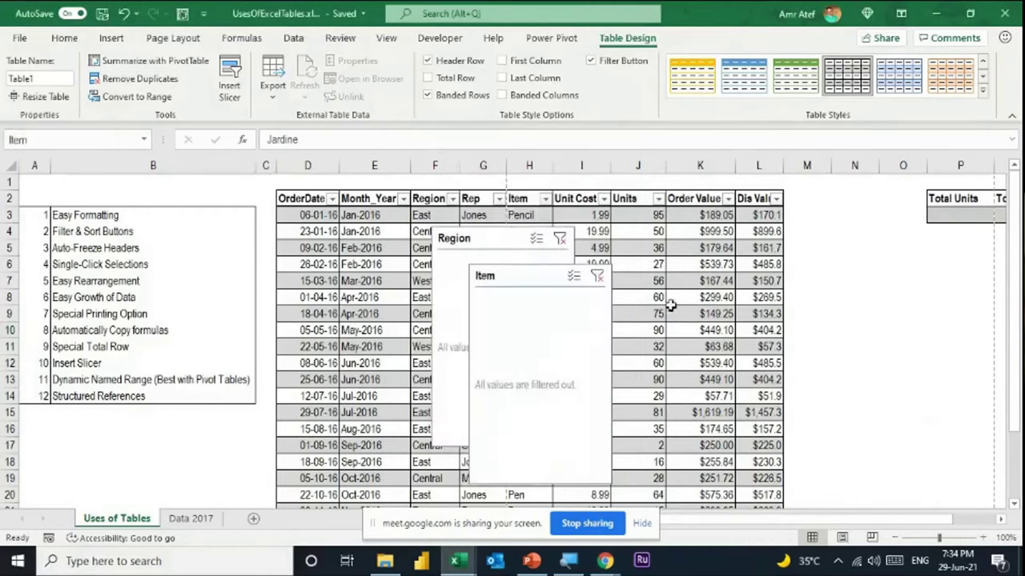
Move the Item and Region slicers off the order table and place them side by side below the Total Units and Total Value cells.
{"action": "left_click_drag", "start_coordinate": [515, 277], "coordinate": [821, 228]}
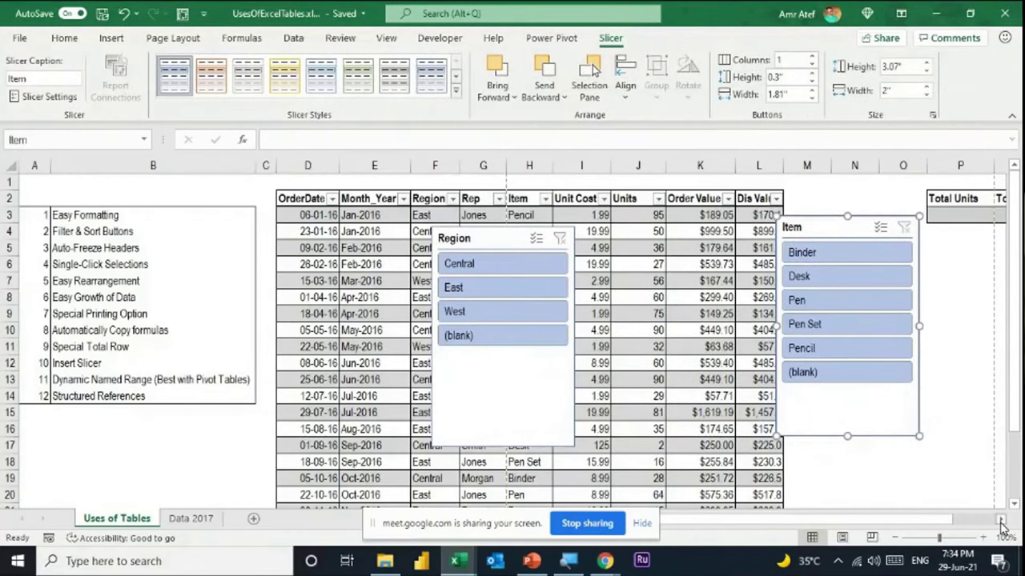
{"action": "left_click", "coordinate": [1001, 522]}
{"action": "left_click", "coordinate": [1001, 522]}
{"action": "left_click", "coordinate": [1001, 522]}
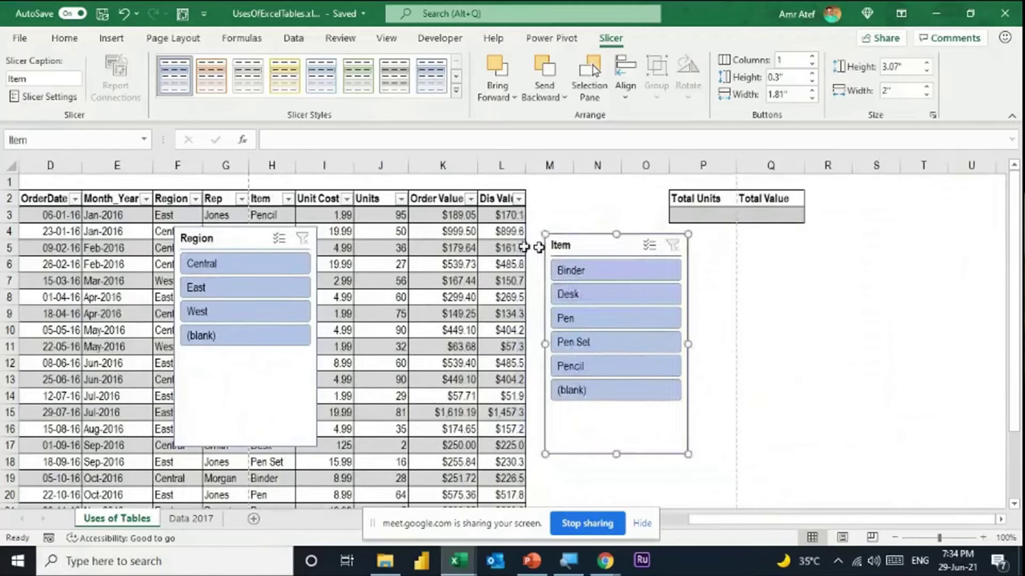
{"action": "left_click_drag", "start_coordinate": [249, 242], "coordinate": [755, 244]}
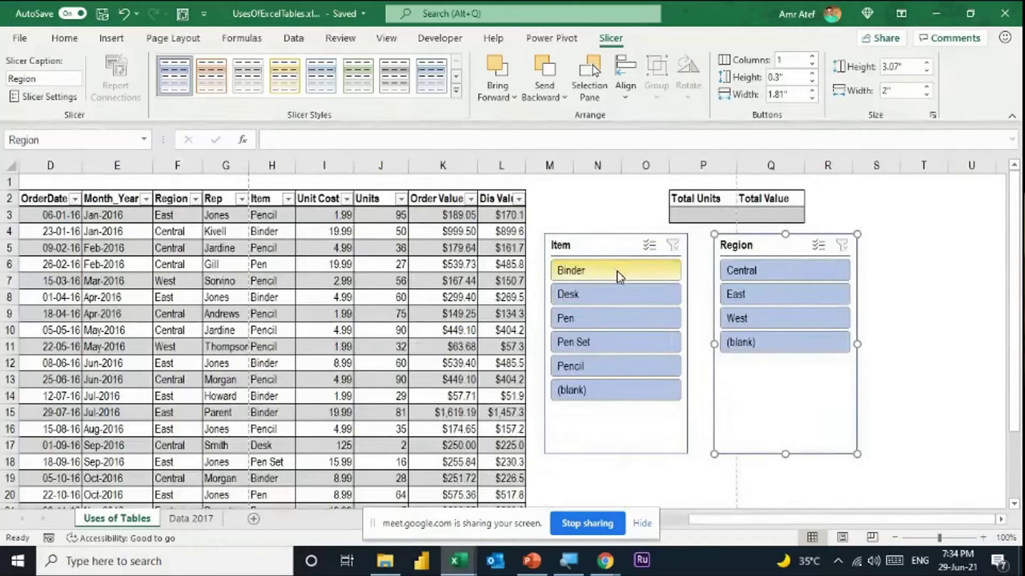
Apply the darker grey slicer style to both the Item and Region slicers.
{"action": "left_click", "coordinate": [606, 242]}
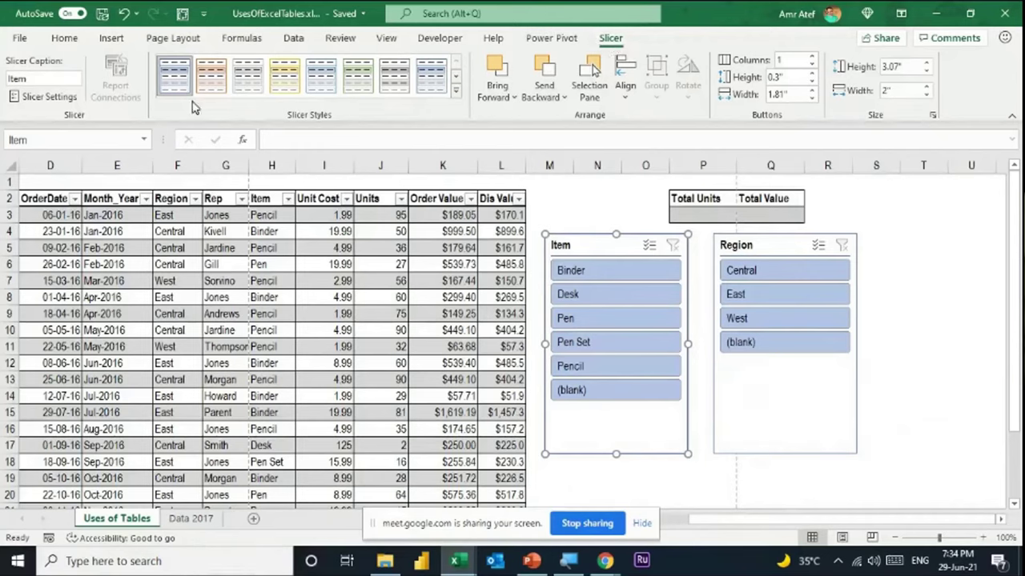
{"action": "left_click", "coordinate": [244, 76]}
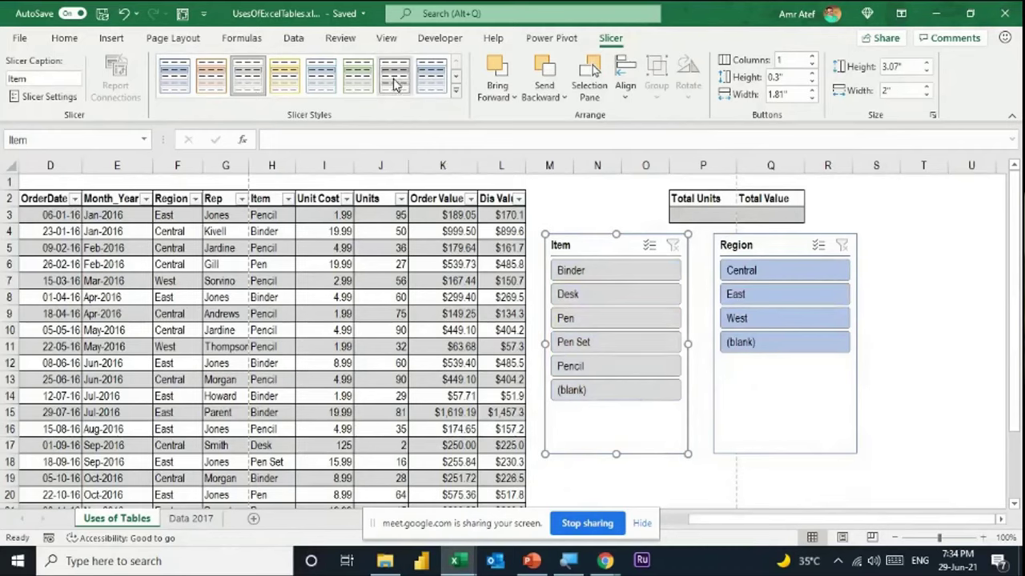
{"action": "left_click", "coordinate": [781, 248]}
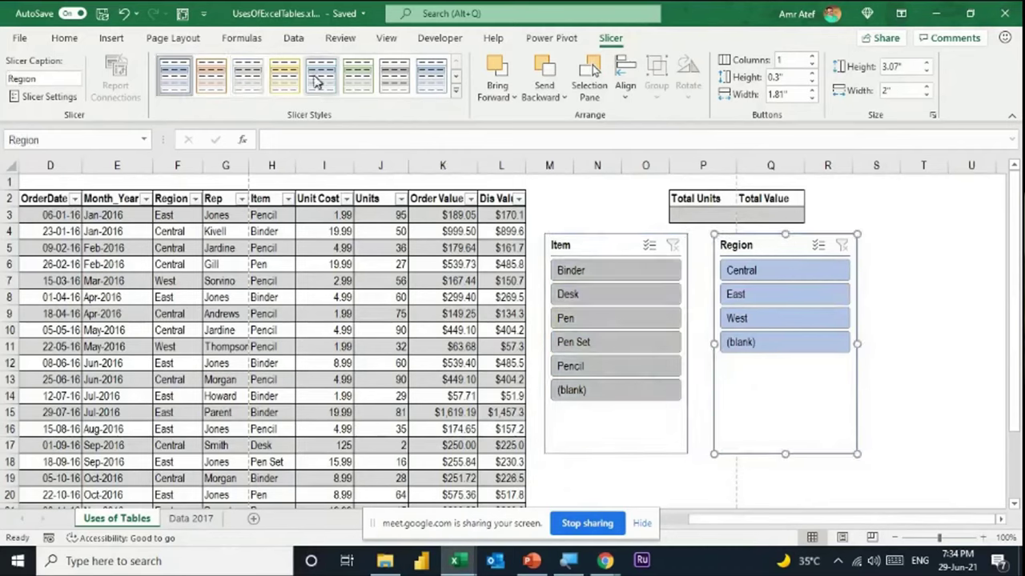
{"action": "left_click", "coordinate": [391, 80]}
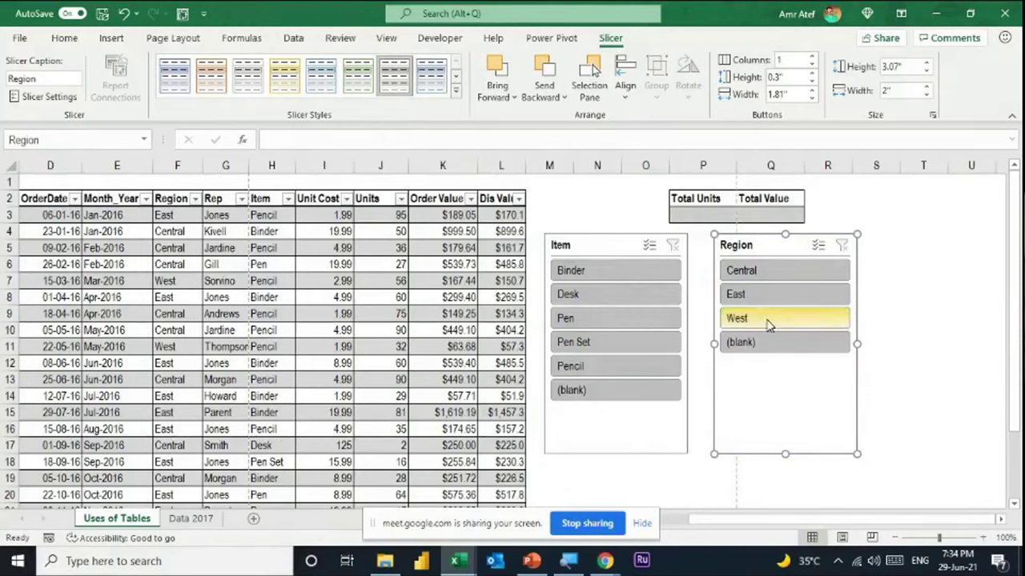
Filter the order table to Pen items in the Central region with the slicers, and clear both filters.
{"action": "left_click", "coordinate": [766, 276]}
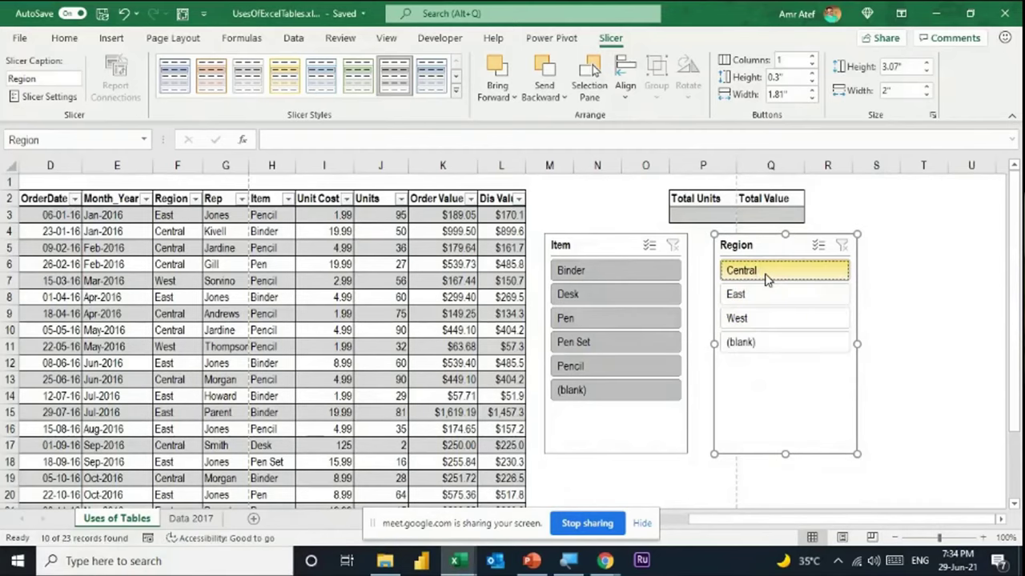
{"action": "mouse_move", "coordinate": [779, 521]}
{"action": "left_mouse_down"}
{"action": "mouse_move", "coordinate": [724, 522]}
{"action": "mouse_move", "coordinate": [784, 521]}
{"action": "left_mouse_up"}
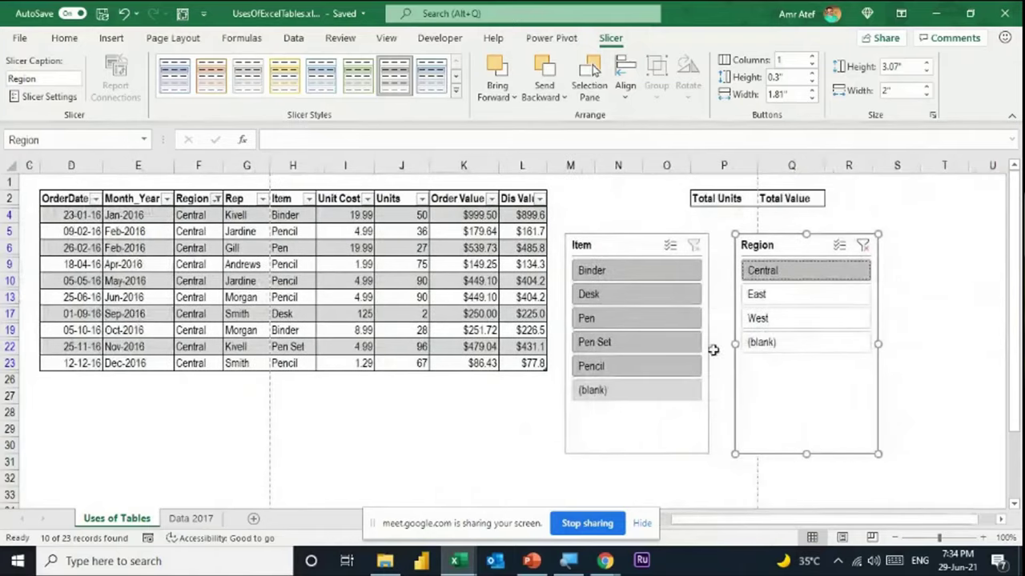
{"action": "left_click", "coordinate": [606, 320]}
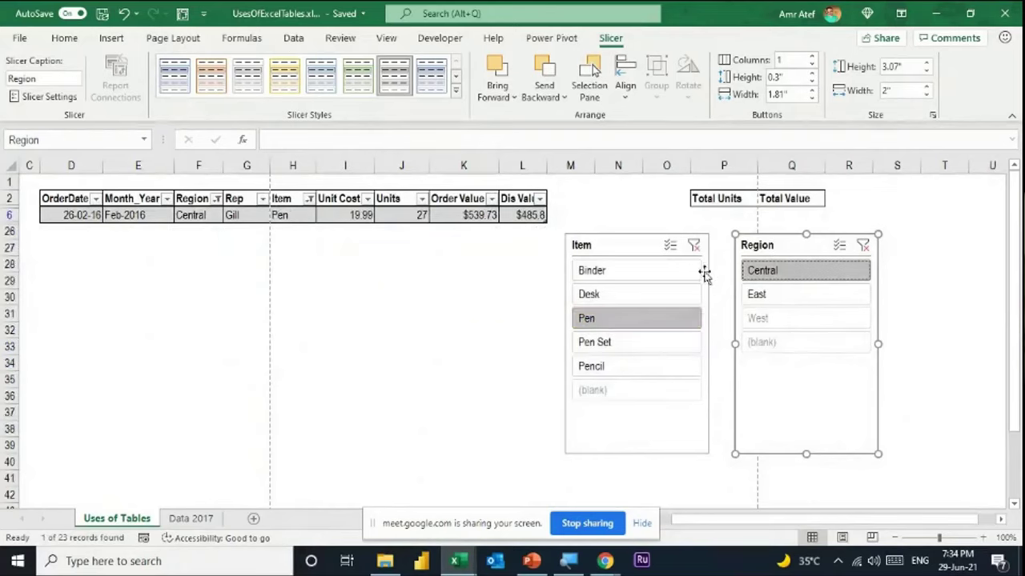
{"action": "left_click", "coordinate": [862, 247]}
{"action": "left_click", "coordinate": [694, 247]}
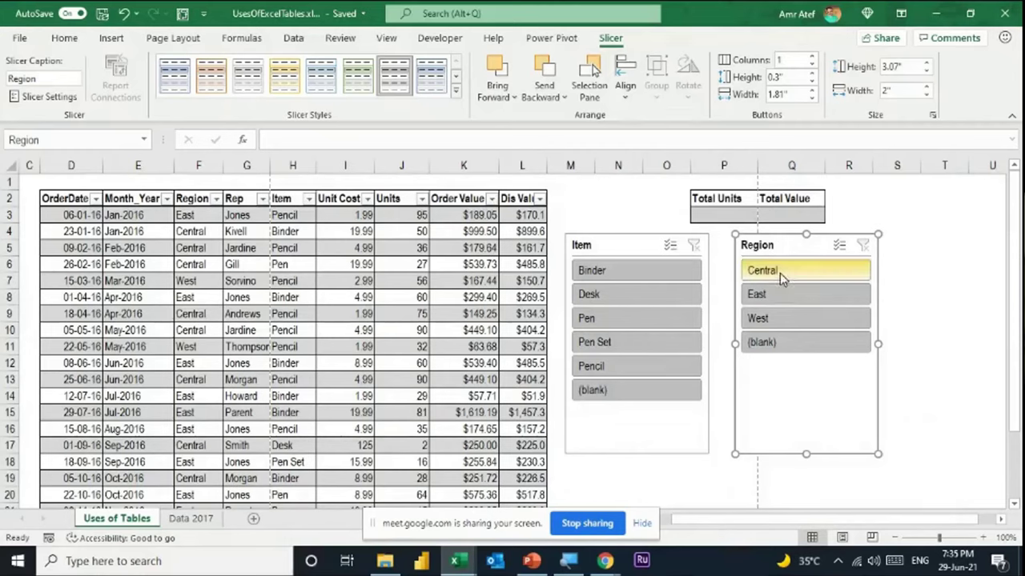
Filter the table to Desk items, try combining it with the East region, and clear the Region filter.
{"action": "left_click", "coordinate": [594, 294]}
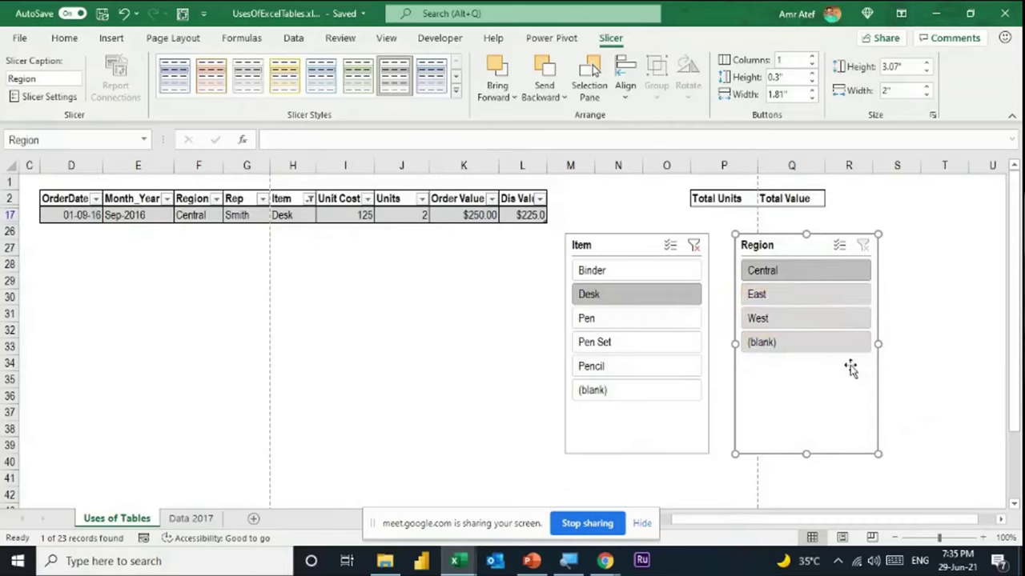
{"action": "left_click", "coordinate": [800, 303]}
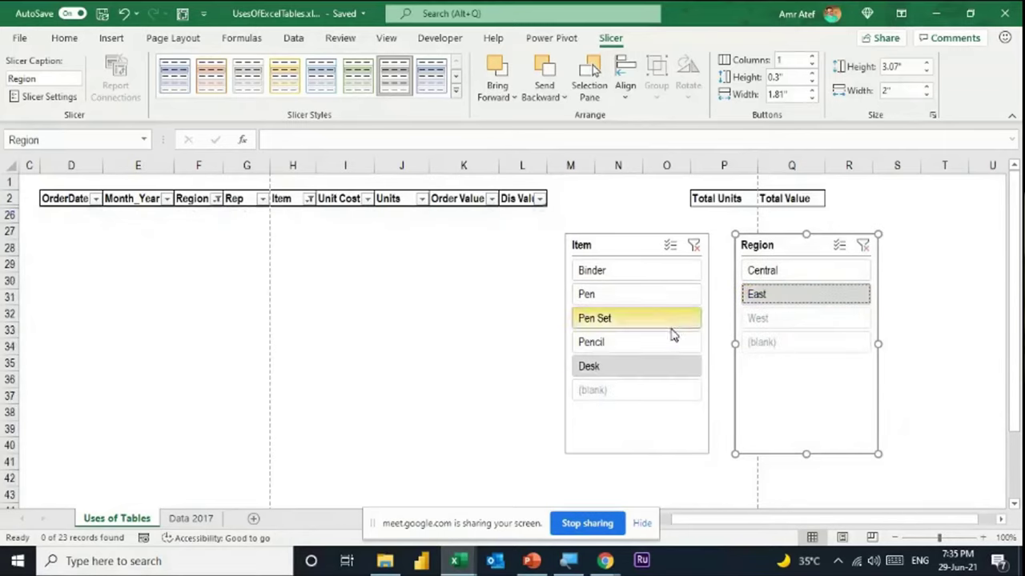
{"action": "left_click", "coordinate": [863, 249]}
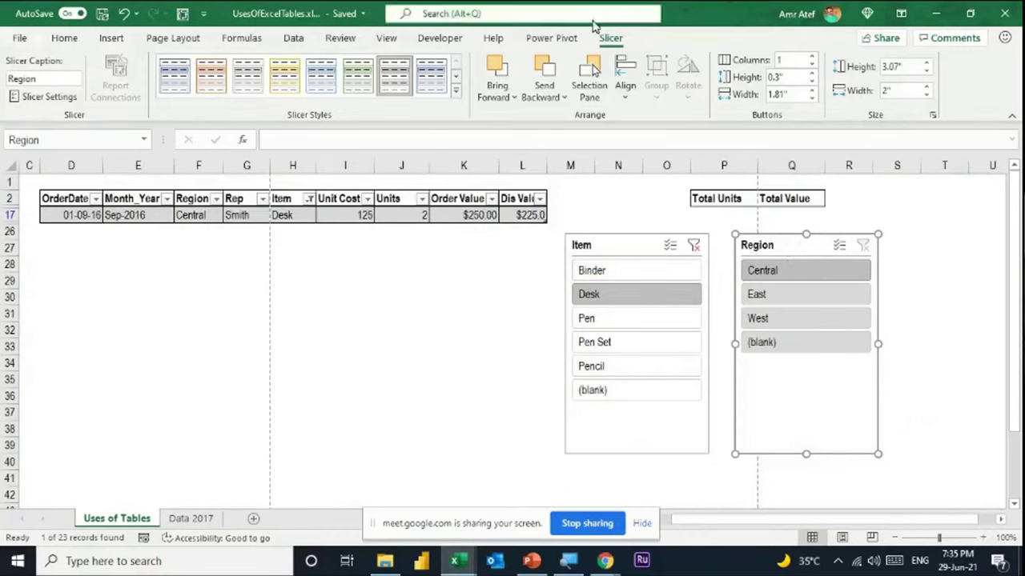
Set the Region slicer to hide items with no data.
{"action": "left_click", "coordinate": [48, 97]}
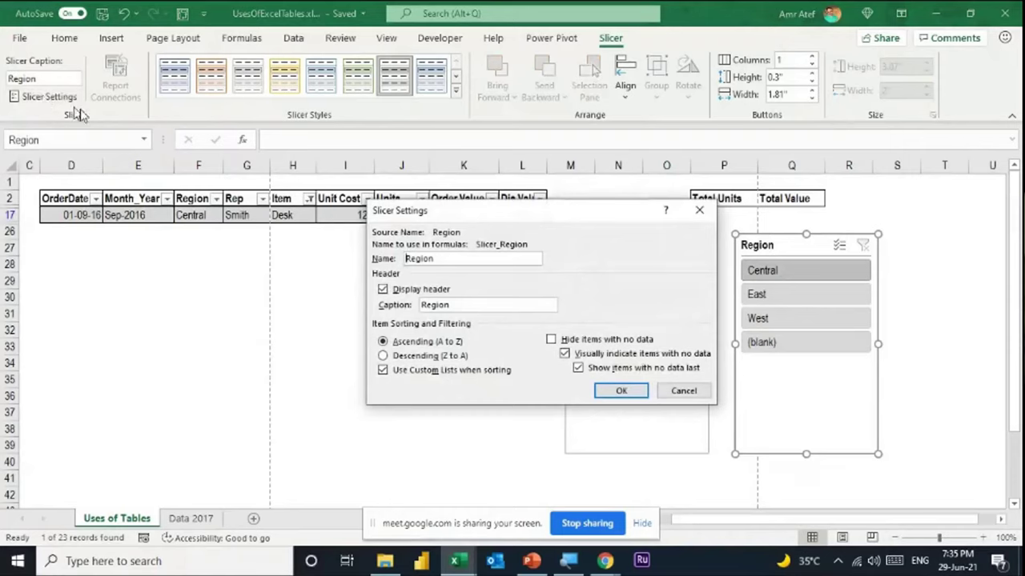
{"action": "left_click", "coordinate": [552, 340]}
{"action": "left_click", "coordinate": [621, 391]}
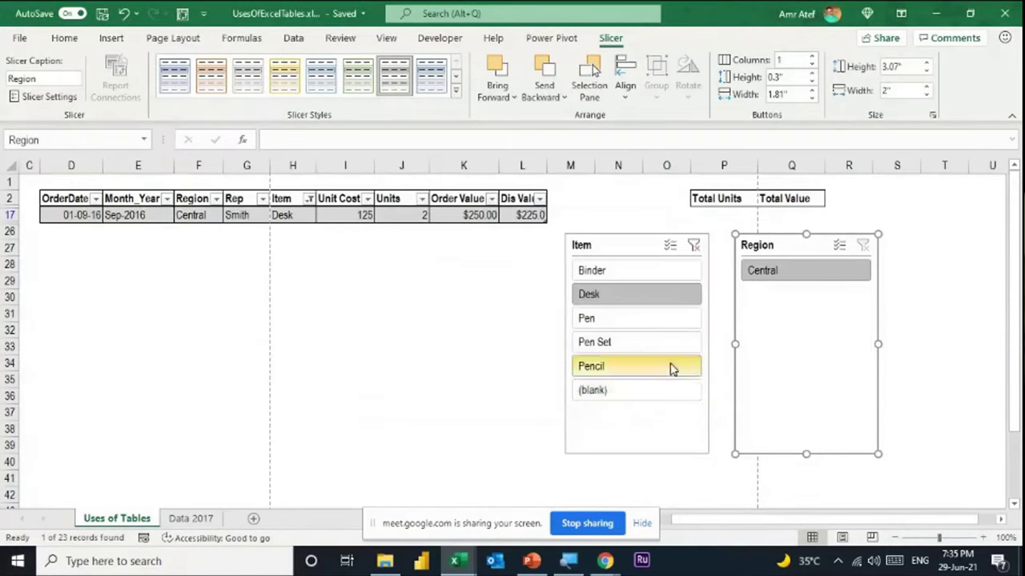
Set the Item slicer to hide items with no data.
{"action": "left_click", "coordinate": [627, 248]}
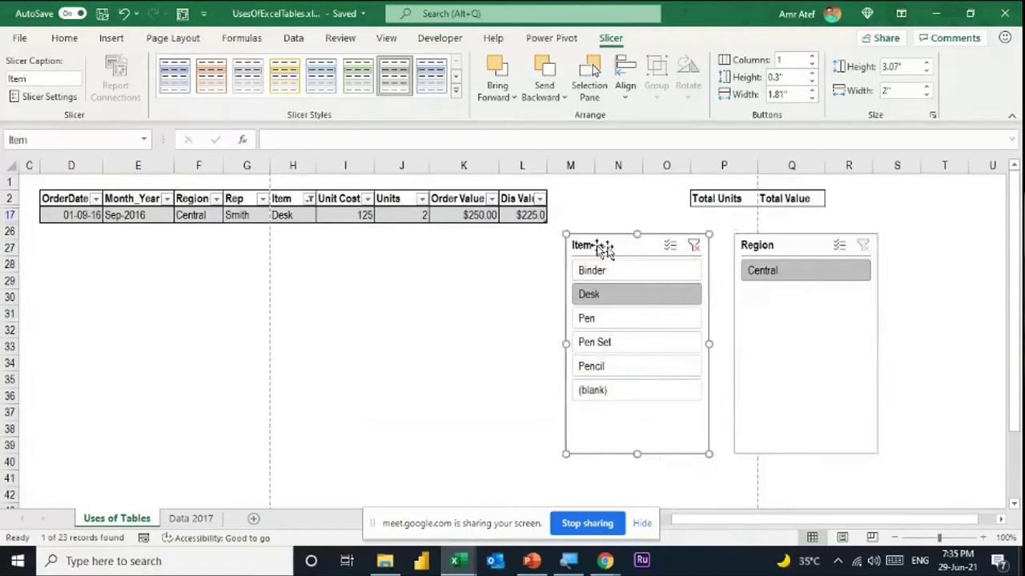
{"action": "left_click", "coordinate": [44, 96]}
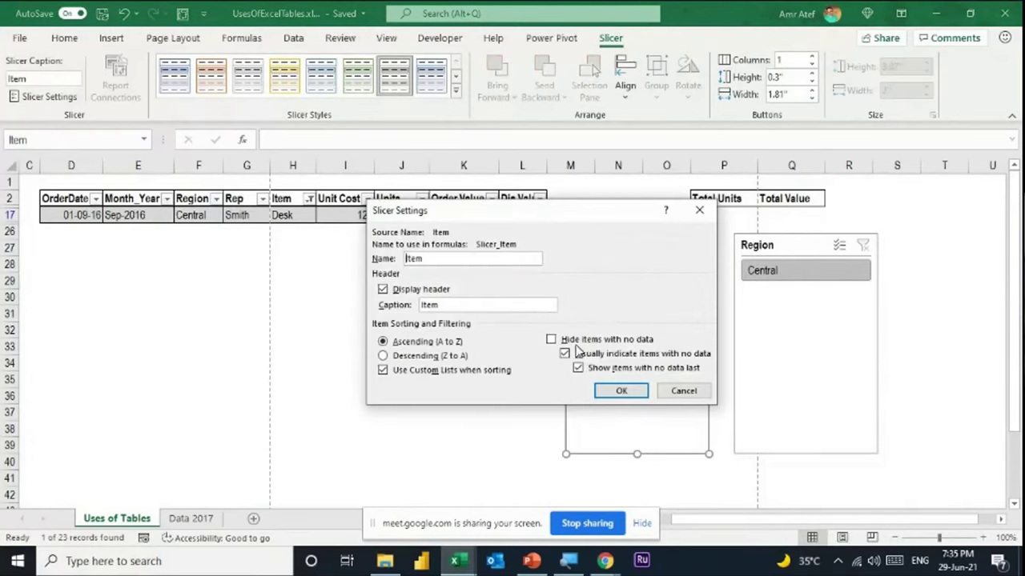
{"action": "left_click", "coordinate": [576, 342]}
{"action": "left_click", "coordinate": [622, 391]}
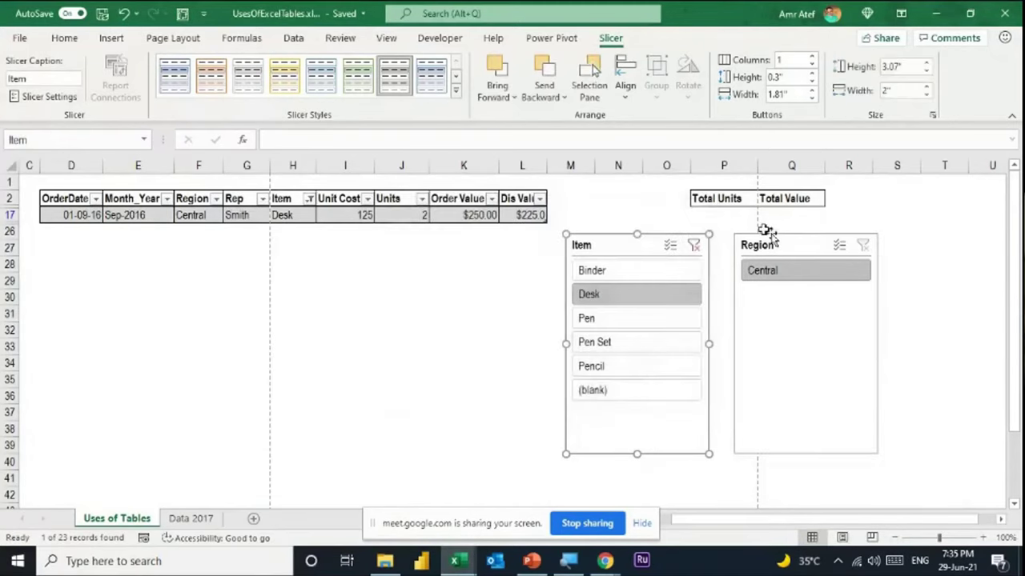
Clear the Item filter, filter the table to the East region, and clear the Region filter.
{"action": "left_click", "coordinate": [692, 248]}
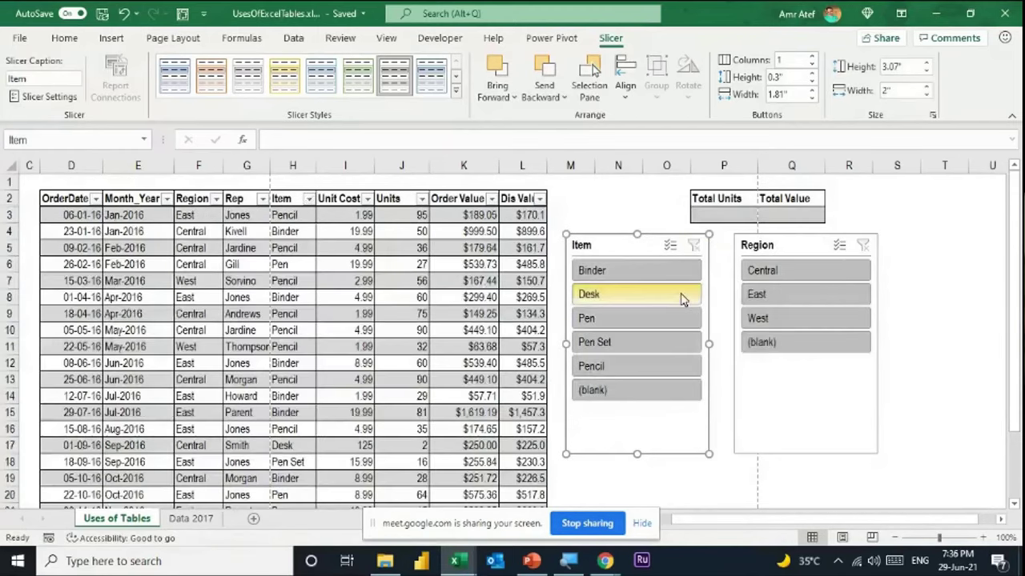
{"action": "left_click", "coordinate": [783, 295]}
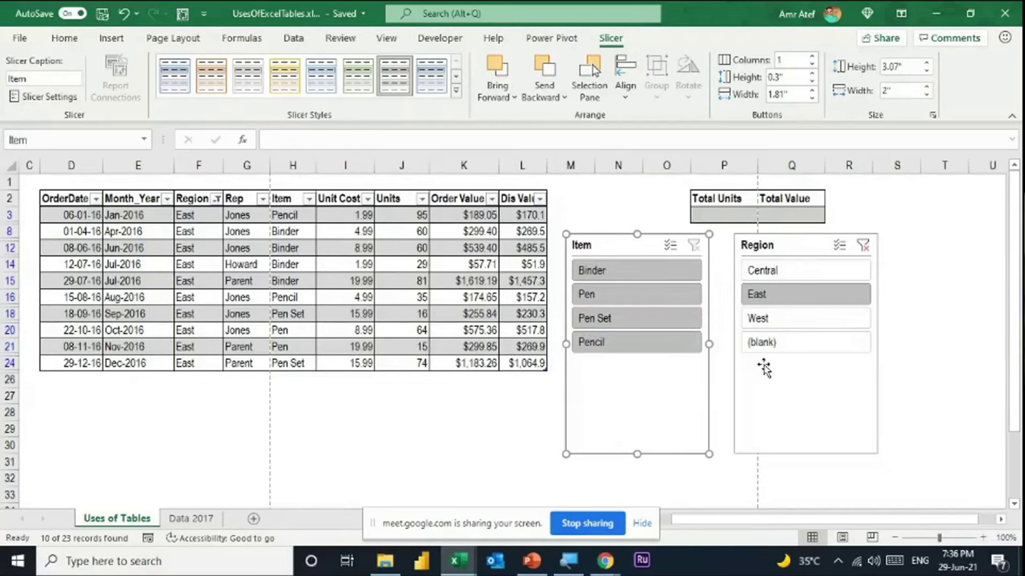
{"action": "left_click", "coordinate": [862, 245]}
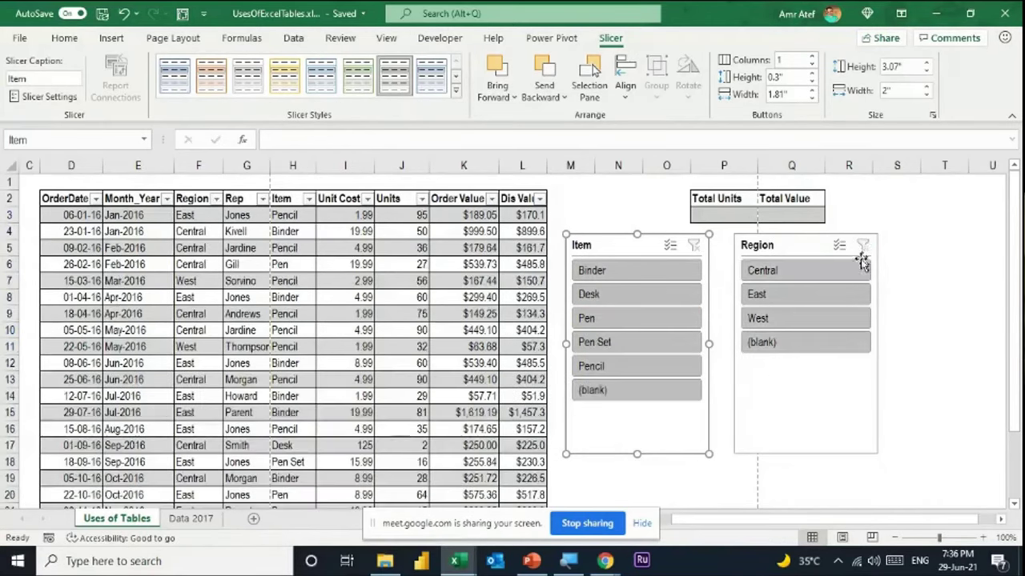
Filter the order table to Binder and Pen Set items in the East region with the slicers.
{"action": "left_click", "coordinate": [634, 274]}
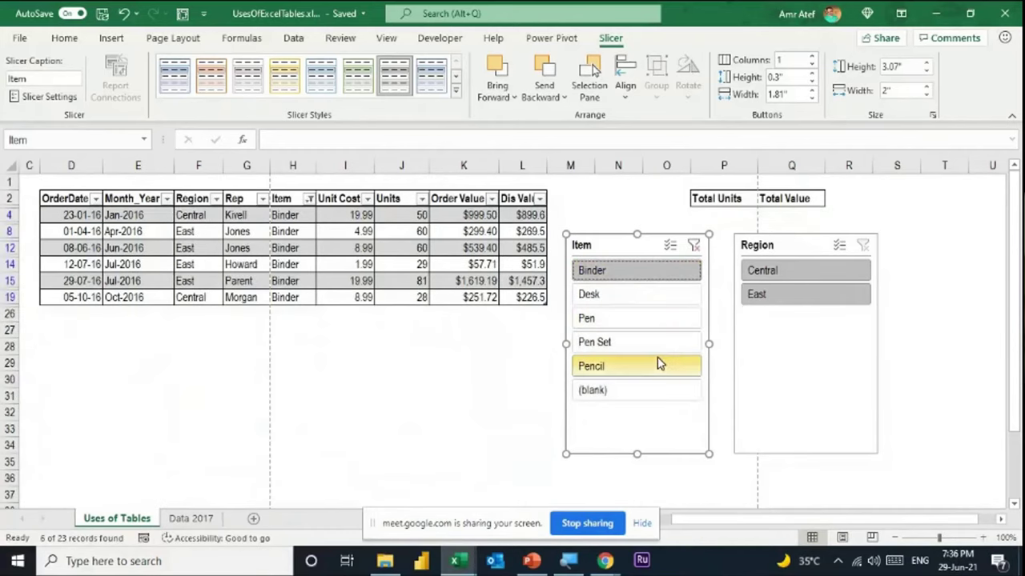
{"action": "left_click", "coordinate": [655, 345], "text": "ctrl"}
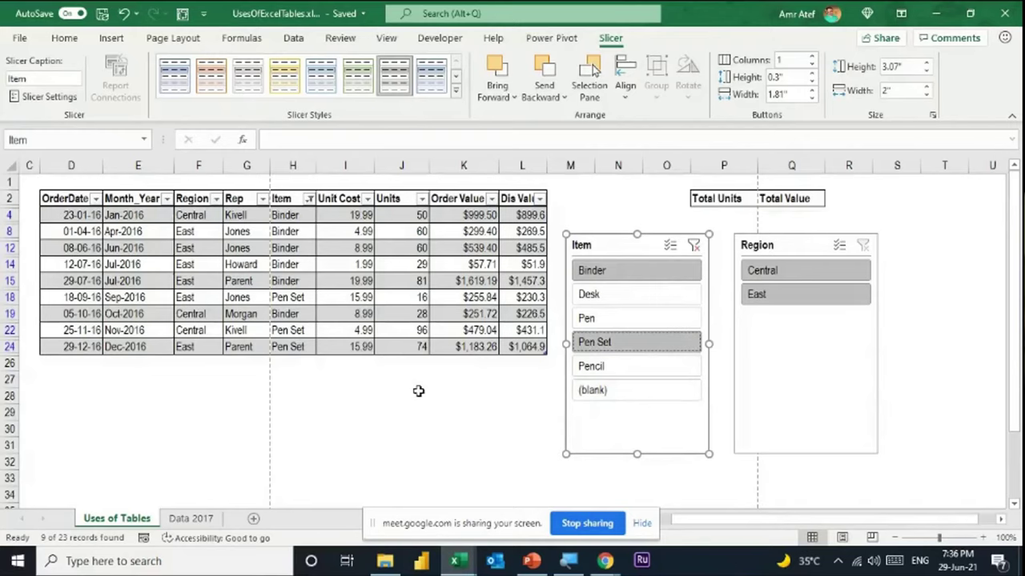
{"action": "left_click", "coordinate": [807, 297]}
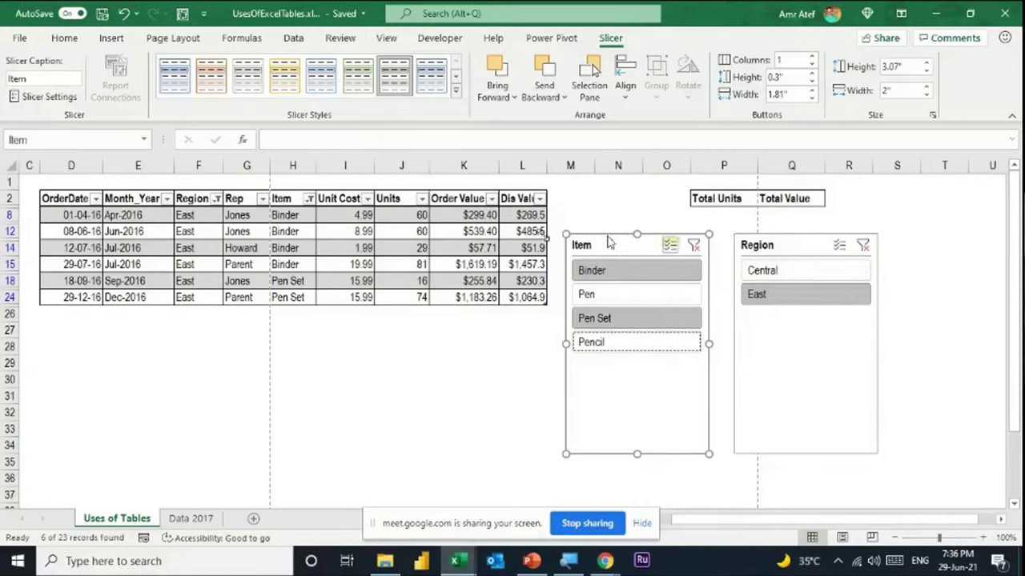
Insert three blank rows above the order table's header row to make space for a slicer.
{"action": "left_click_drag", "start_coordinate": [6, 183], "coordinate": [9, 215]}
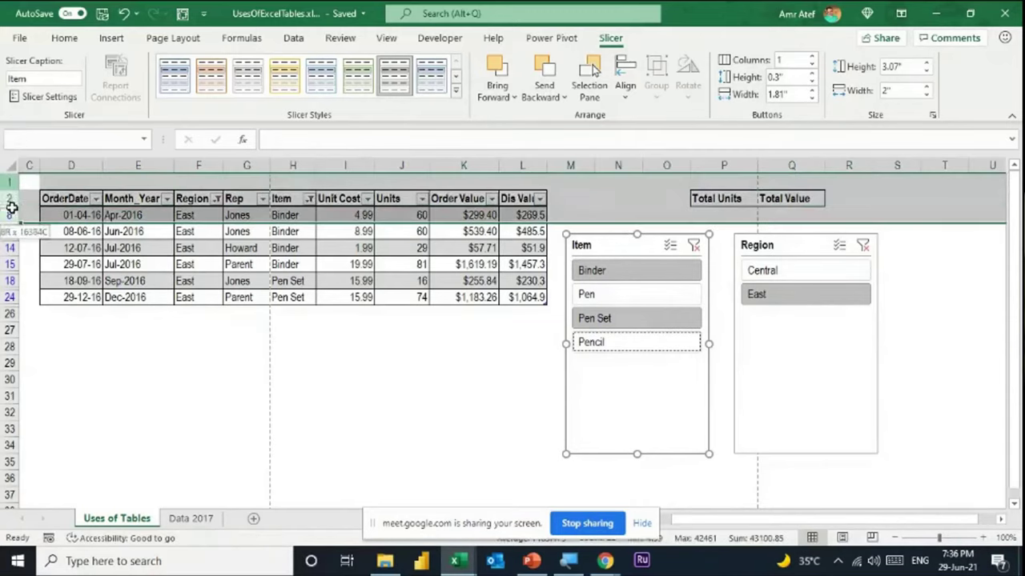
{"action": "right_click", "coordinate": [59, 201]}
{"action": "left_click", "coordinate": [112, 320]}
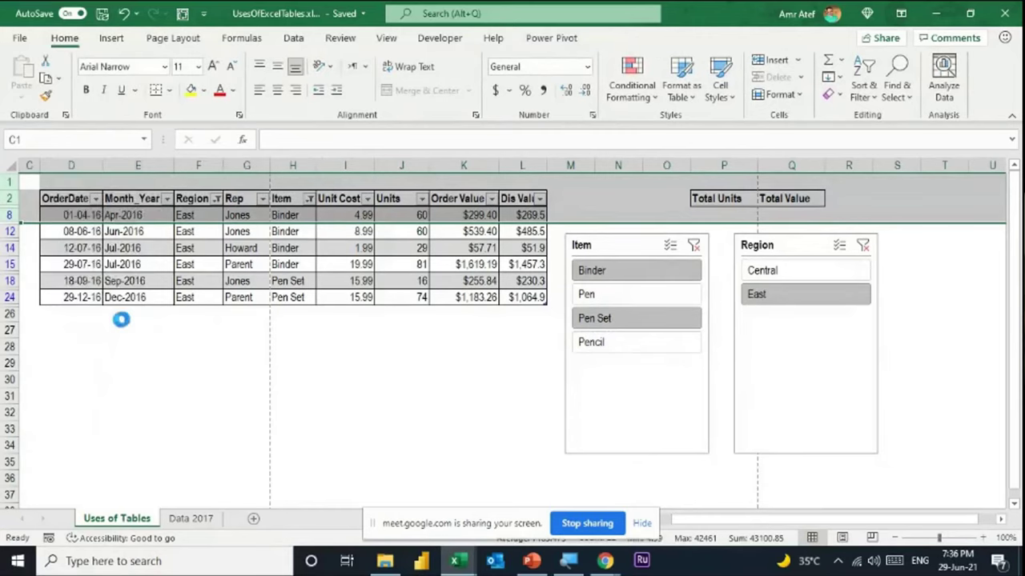
{"action": "left_click", "coordinate": [345, 199]}
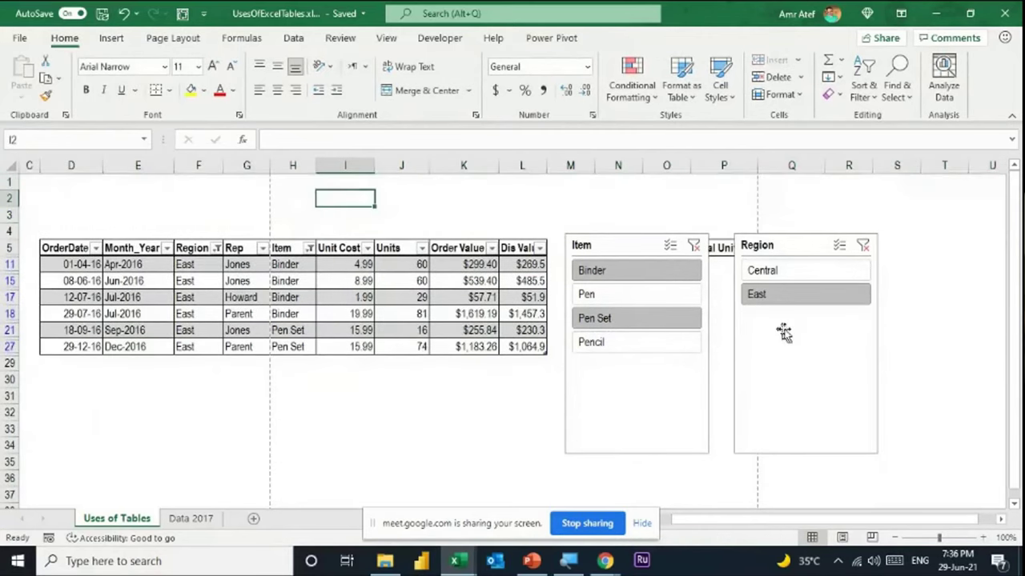
Set the Region slicer to display its buttons in 3 columns.
{"action": "left_click", "coordinate": [793, 252]}
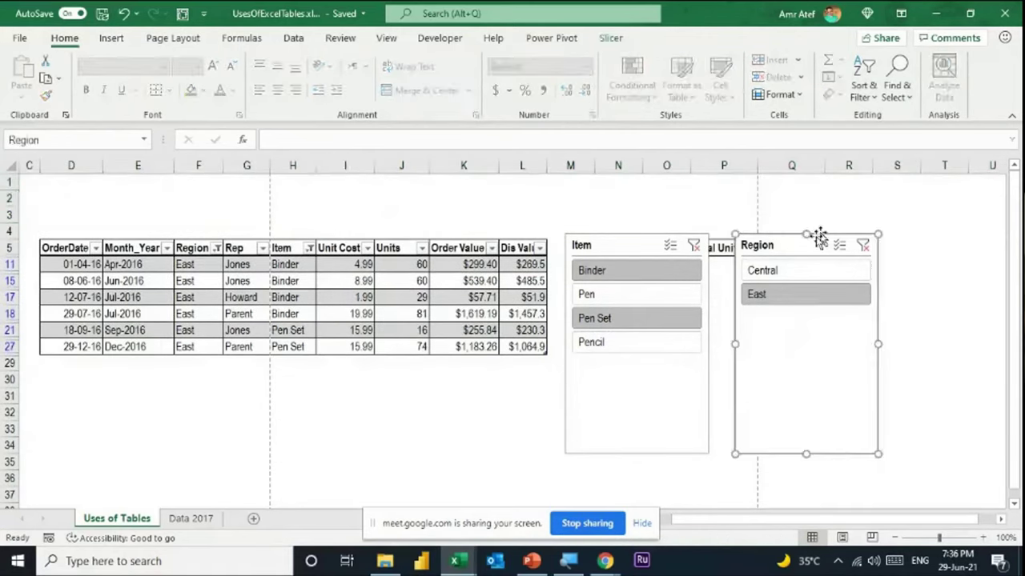
{"action": "left_click", "coordinate": [611, 38]}
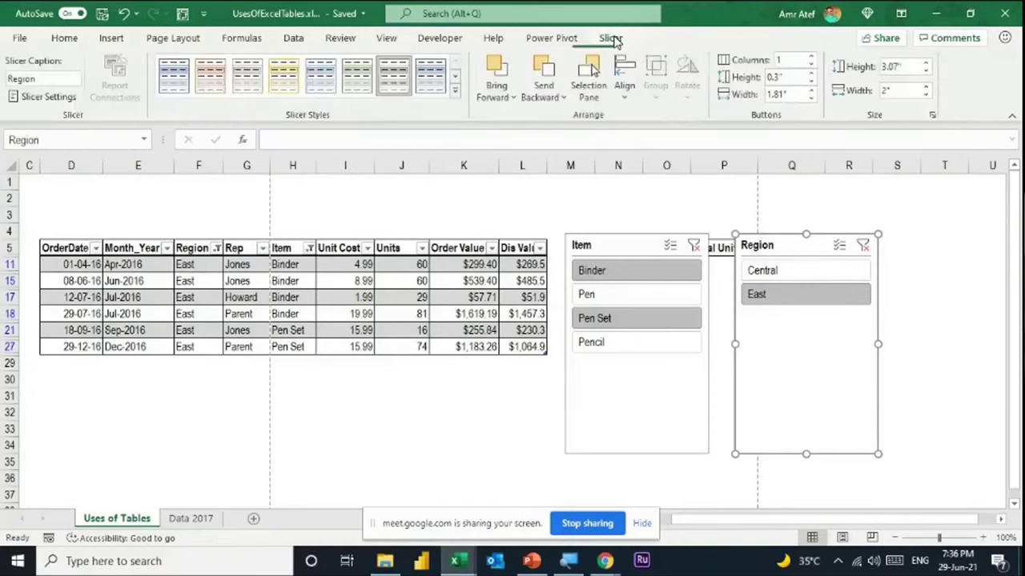
{"action": "left_click", "coordinate": [810, 57]}
{"action": "left_click", "coordinate": [811, 57]}
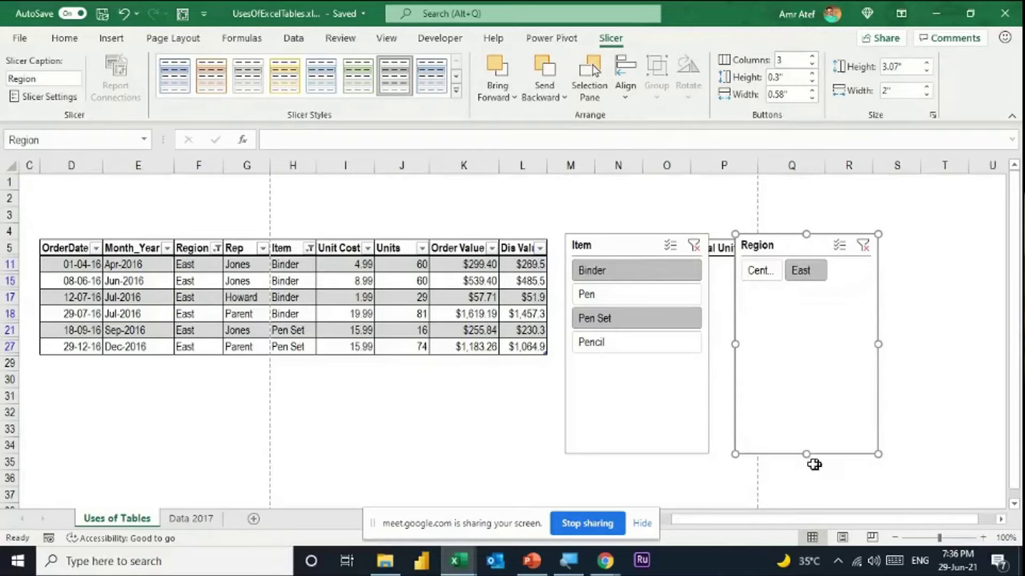
Shorten the Region slicer to about 0.84" high, move it above the order table, and widen it to about 6.84".
{"action": "left_click_drag", "start_coordinate": [806, 454], "coordinate": [806, 285]}
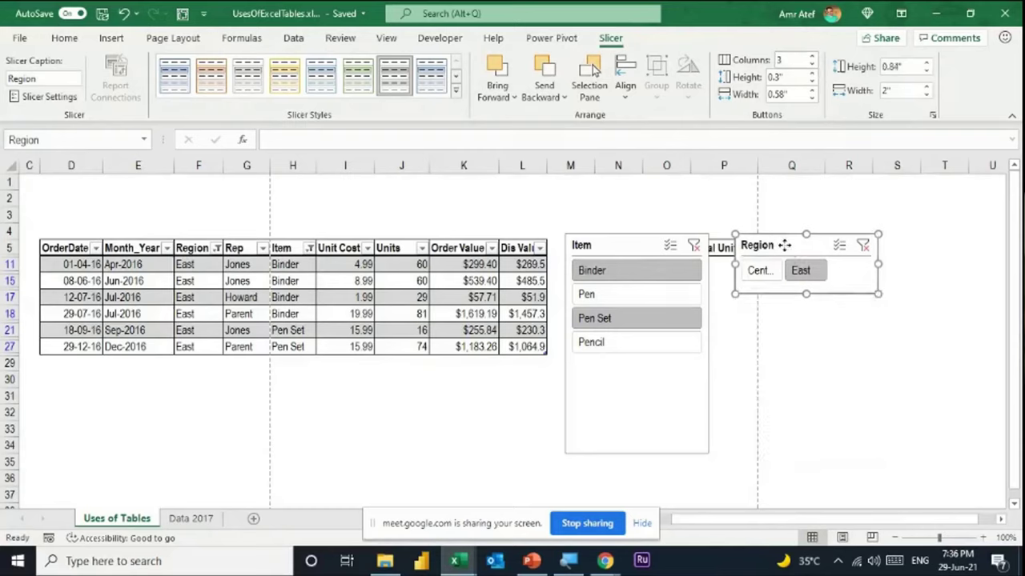
{"action": "left_click_drag", "start_coordinate": [784, 243], "coordinate": [99, 191]}
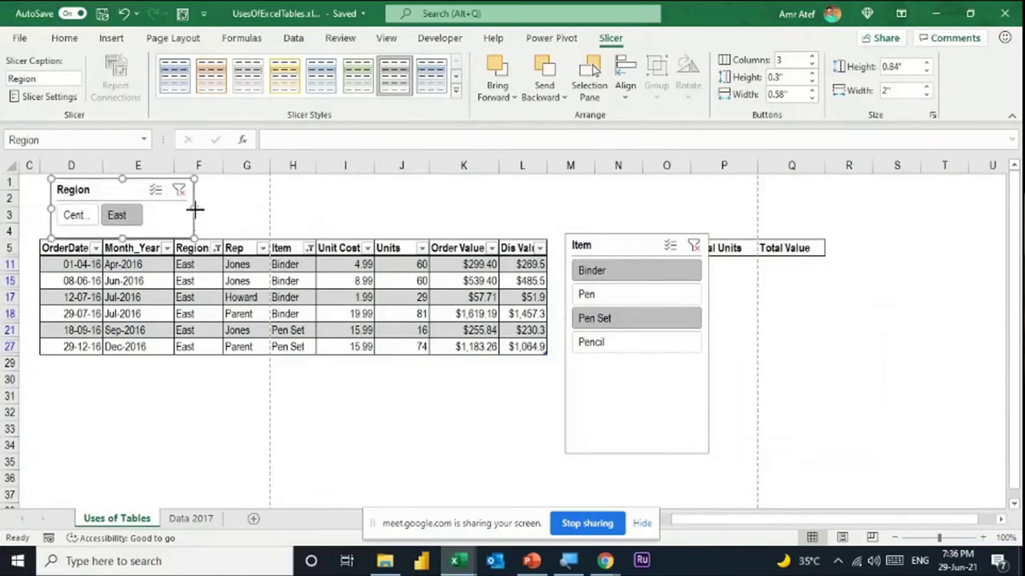
{"action": "left_click_drag", "start_coordinate": [541, 208], "coordinate": [541, 208]}
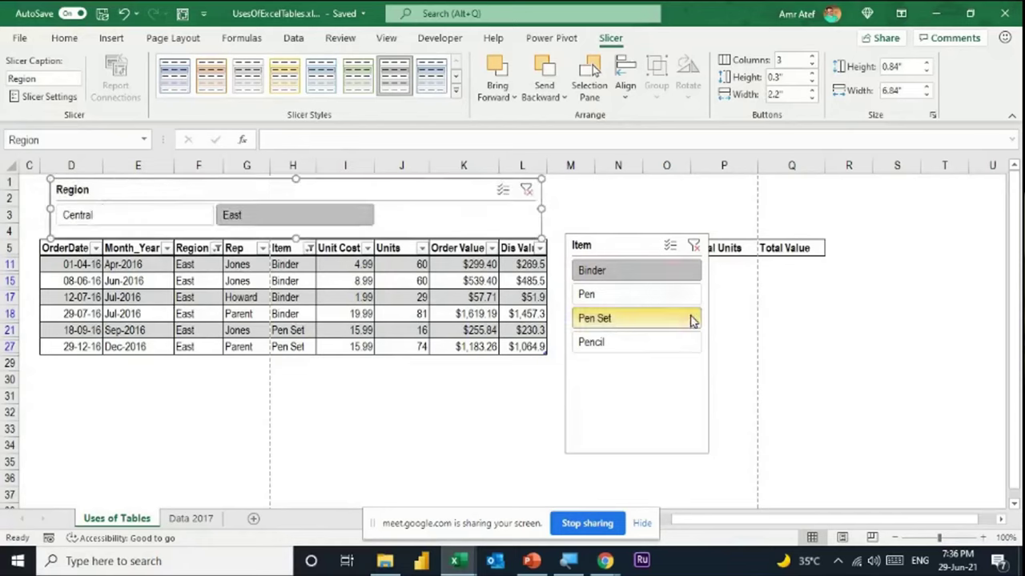
Clear the Item filter and enlarge the Region slicer above the table to about 0.88" high and 7.02" wide.
{"action": "left_click", "coordinate": [696, 243]}
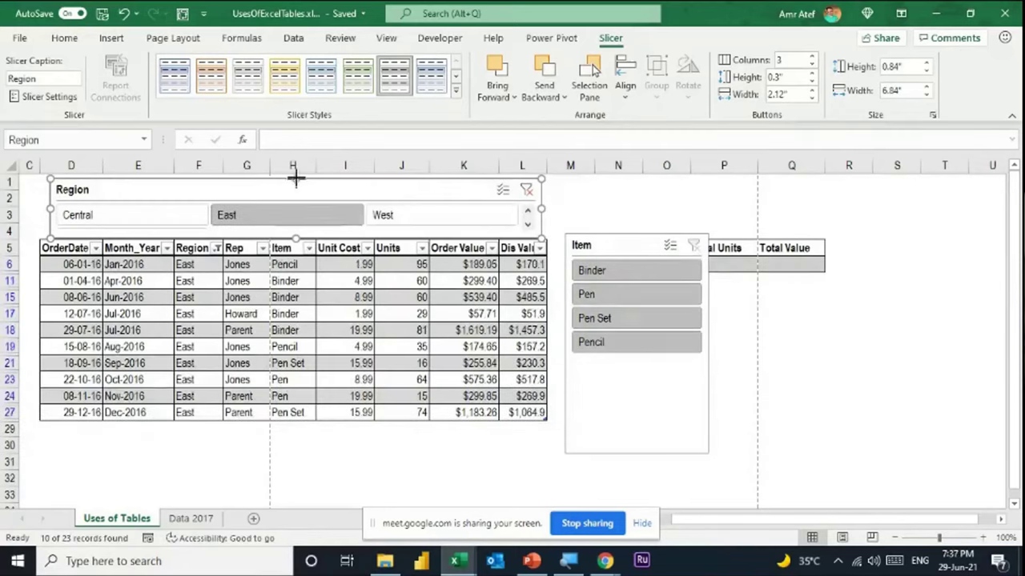
{"action": "left_click_drag", "start_coordinate": [295, 180], "coordinate": [295, 170]}
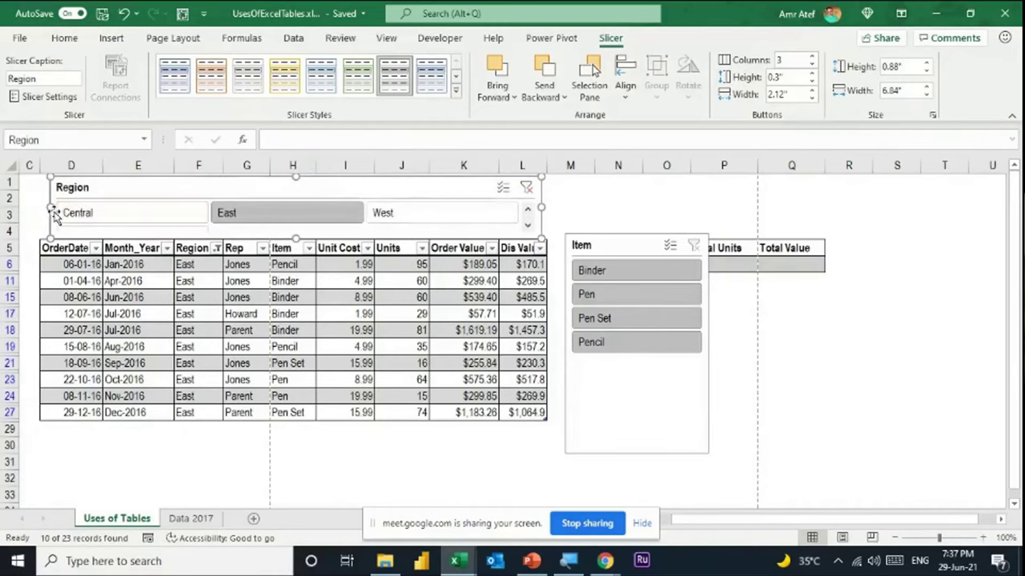
{"action": "left_click_drag", "start_coordinate": [55, 215], "coordinate": [38, 208]}
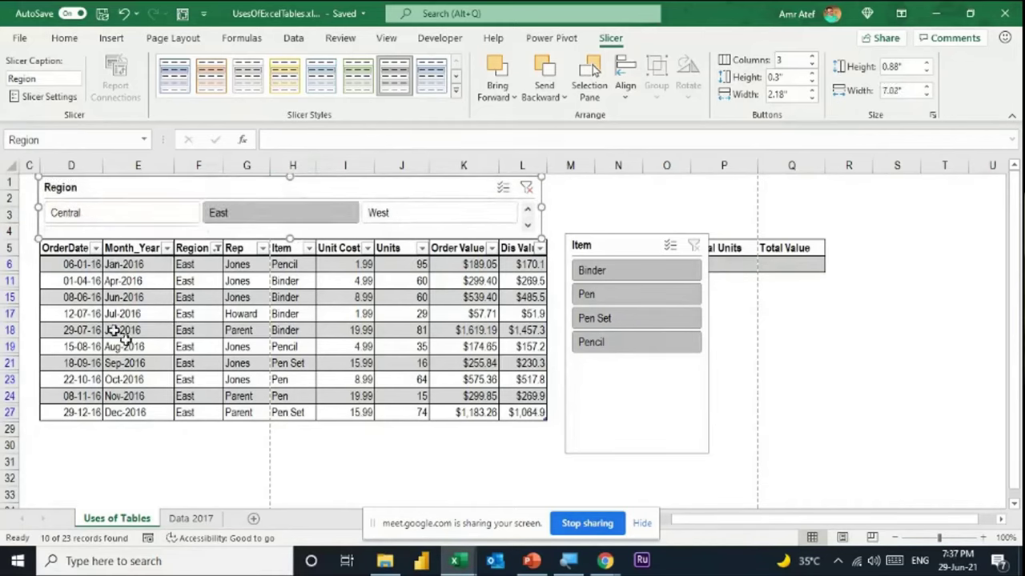
Set the Region slicer to 4 columns and clear its filter.
{"action": "left_click", "coordinate": [184, 298]}
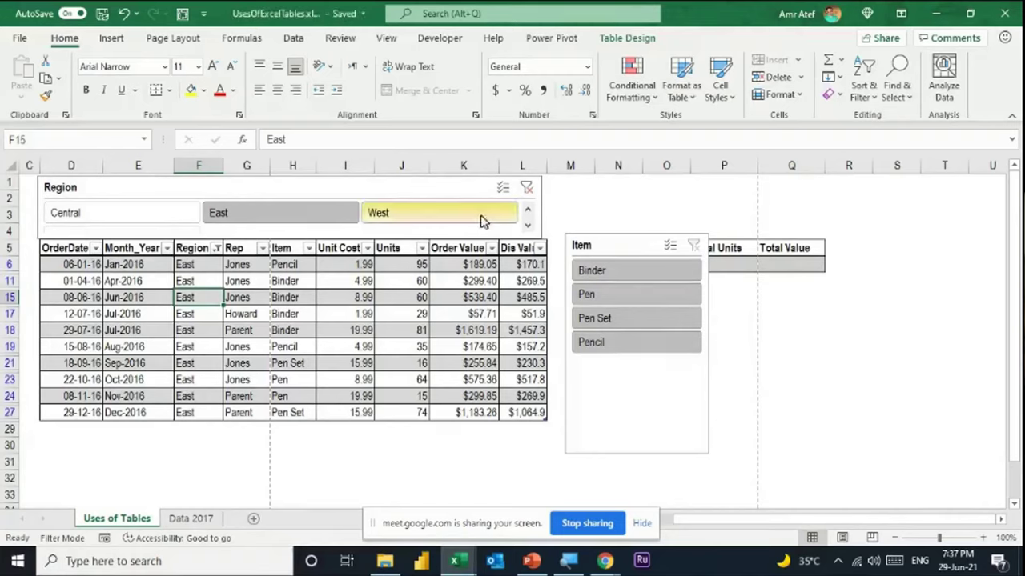
{"action": "left_click", "coordinate": [471, 192]}
{"action": "left_click", "coordinate": [611, 37]}
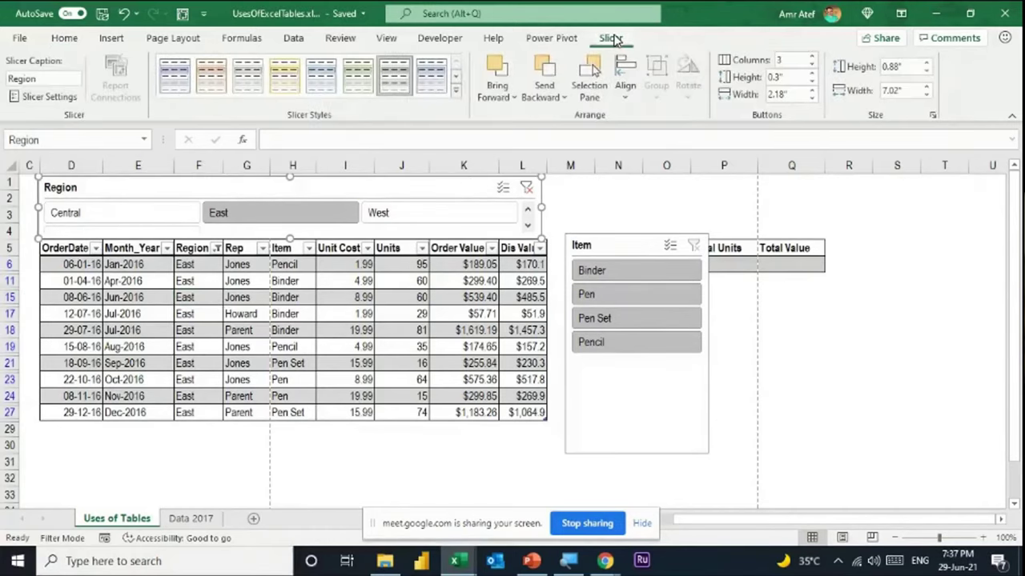
{"action": "left_click", "coordinate": [811, 60]}
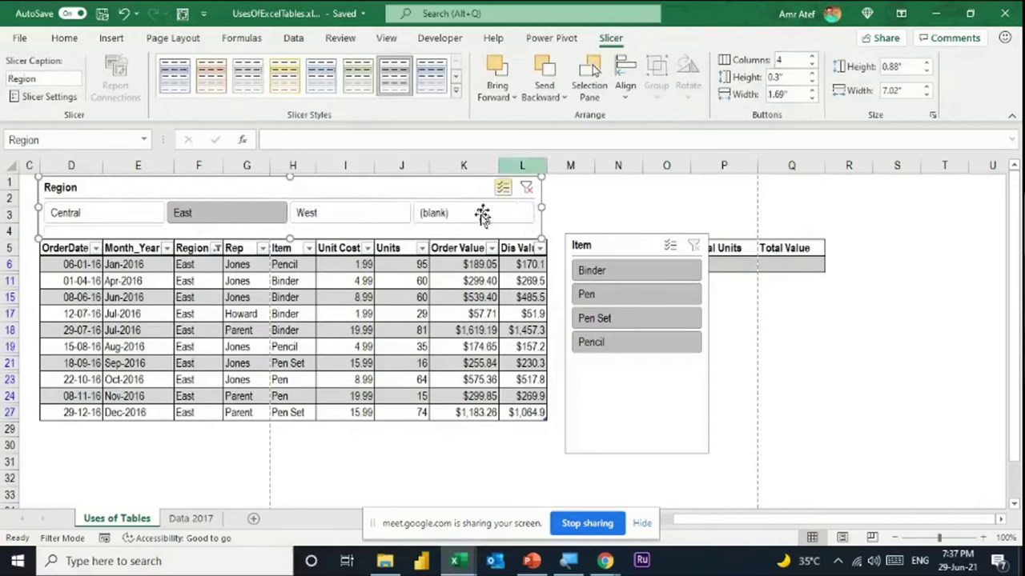
{"action": "left_click", "coordinate": [526, 189]}
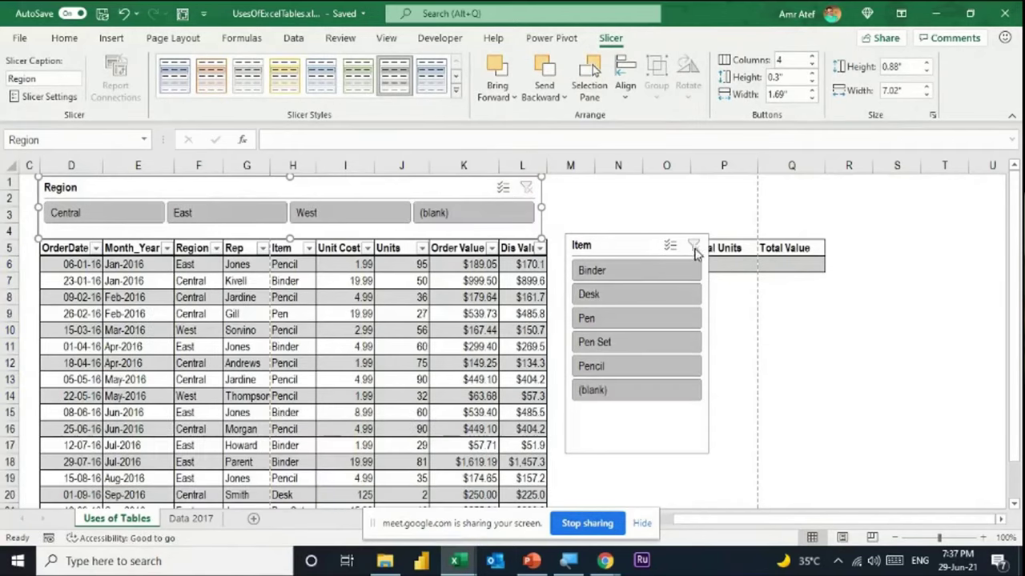
{"action": "left_click", "coordinate": [590, 211]}
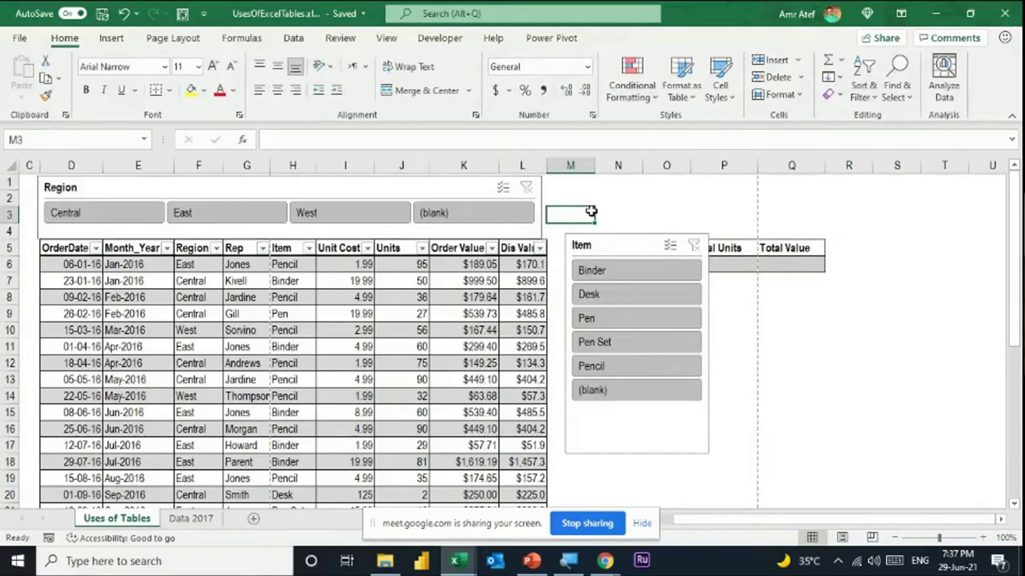
Select the Dynamic Named Range entry in the benefits list and look through the order table down to its last row.
{"action": "left_click_drag", "start_coordinate": [714, 522], "coordinate": [685, 524]}
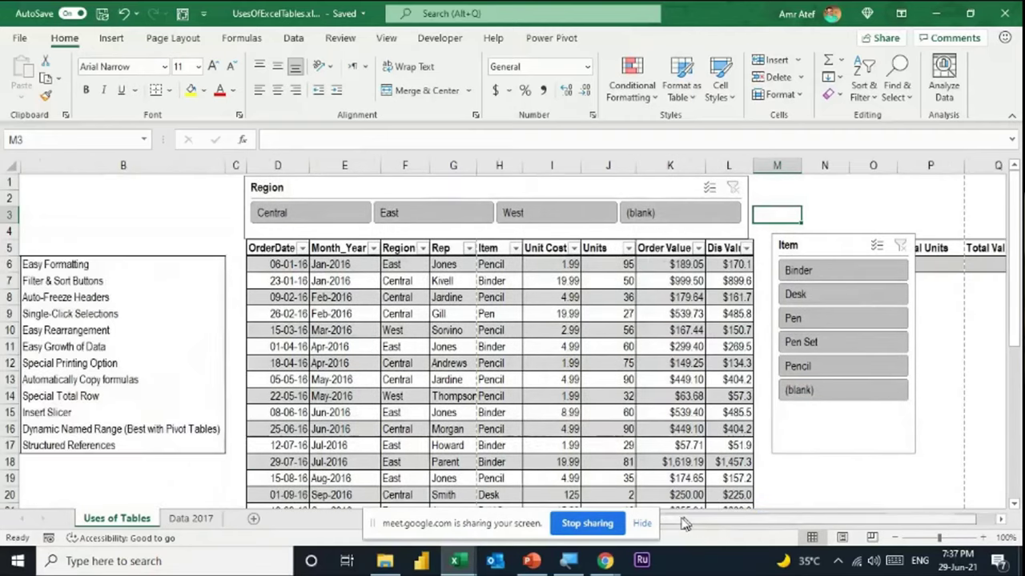
{"action": "scroll", "coordinate": [430, 457], "scroll_direction": "left", "scroll_amount": 1}
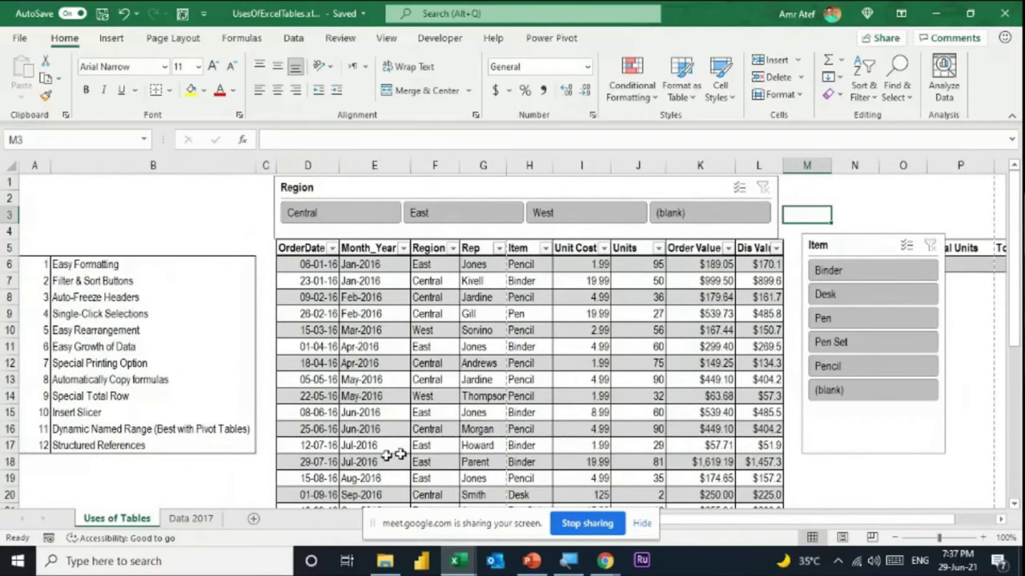
{"action": "left_click", "coordinate": [107, 430]}
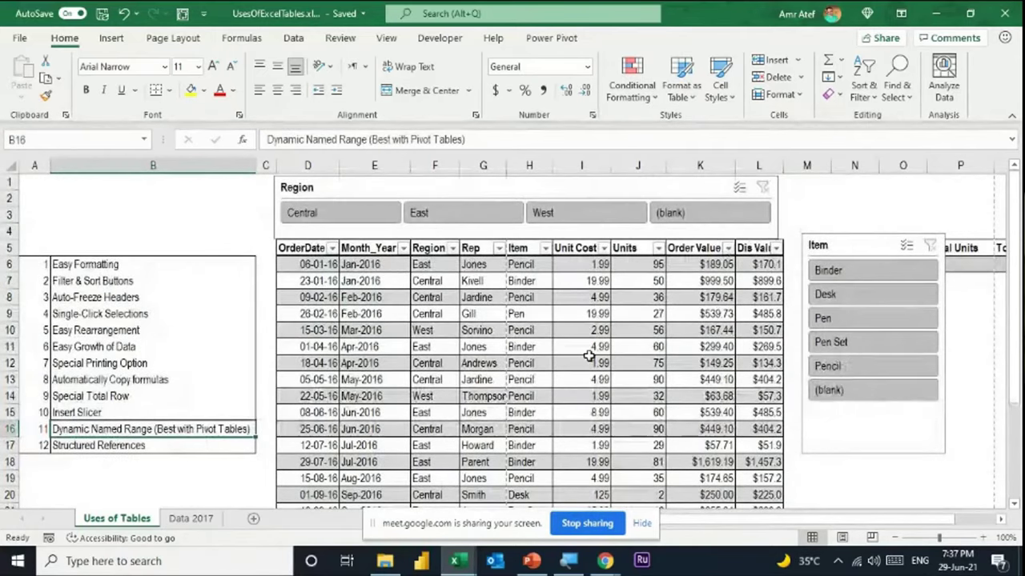
{"action": "scroll", "coordinate": [589, 355], "scroll_direction": "down", "scroll_amount": 5}
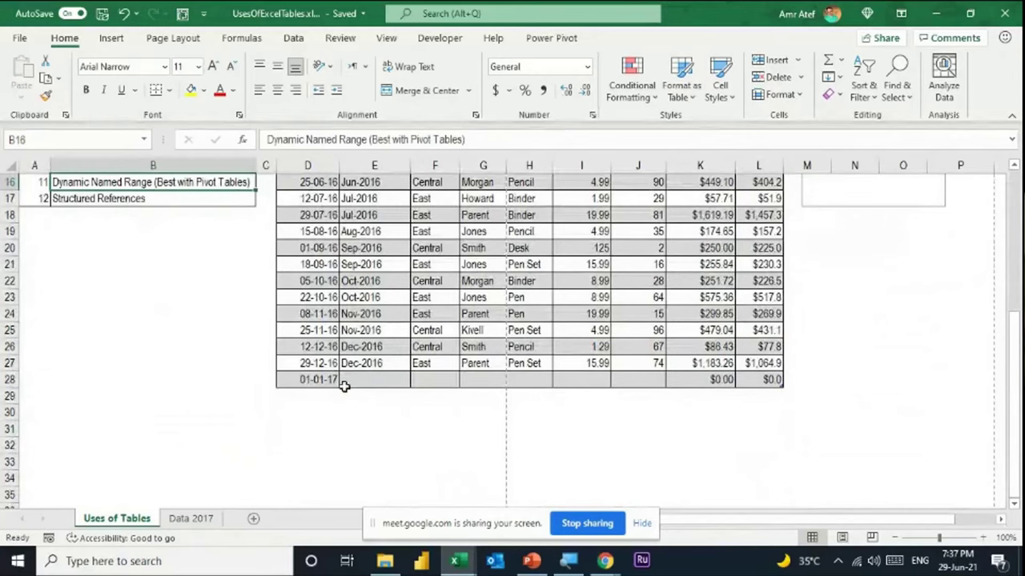
{"action": "scroll", "coordinate": [344, 386], "scroll_direction": "up", "scroll_amount": 5}
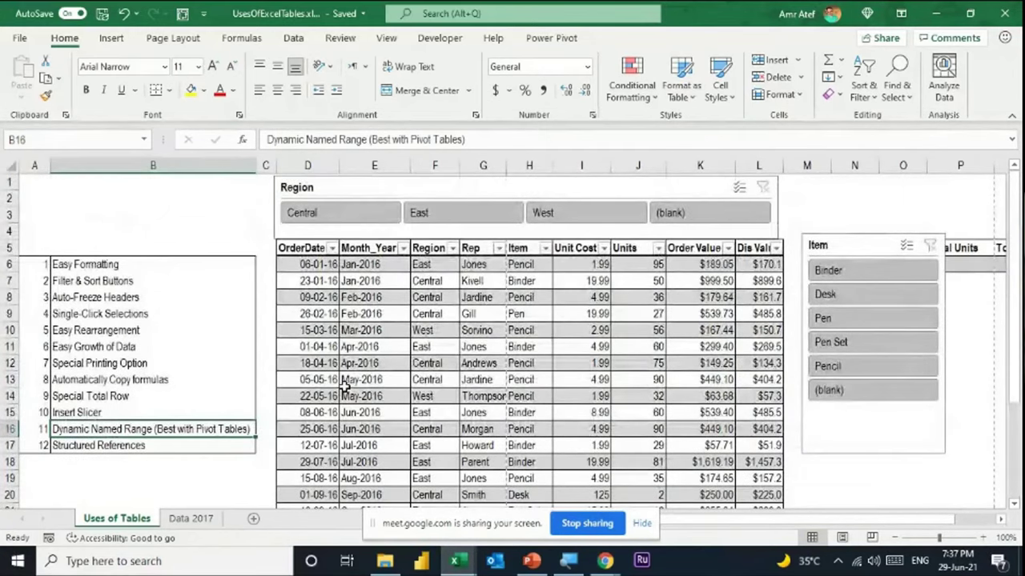
Rename the order table as SOrder.
{"action": "left_click", "coordinate": [426, 346]}
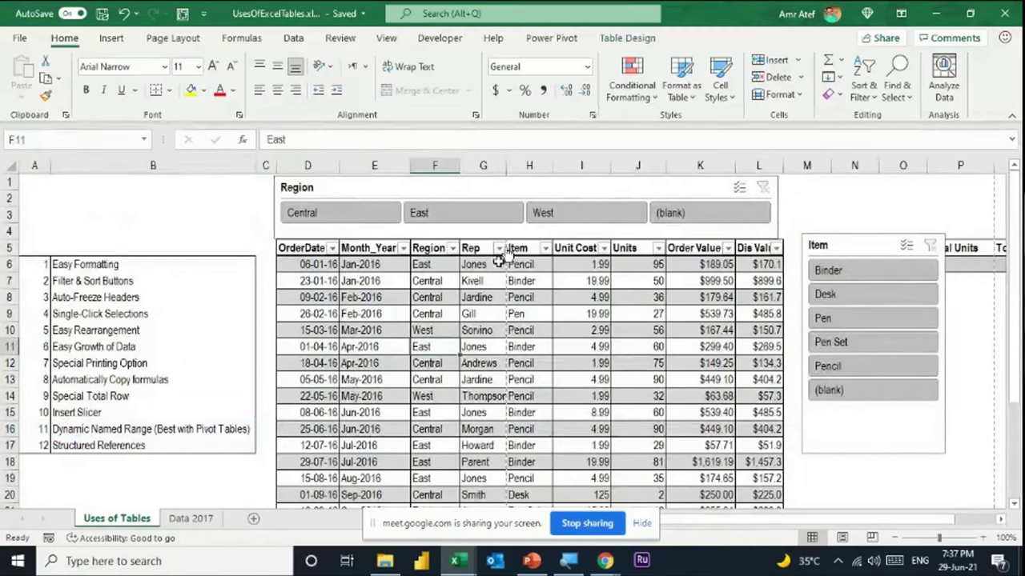
{"action": "left_click", "coordinate": [627, 37]}
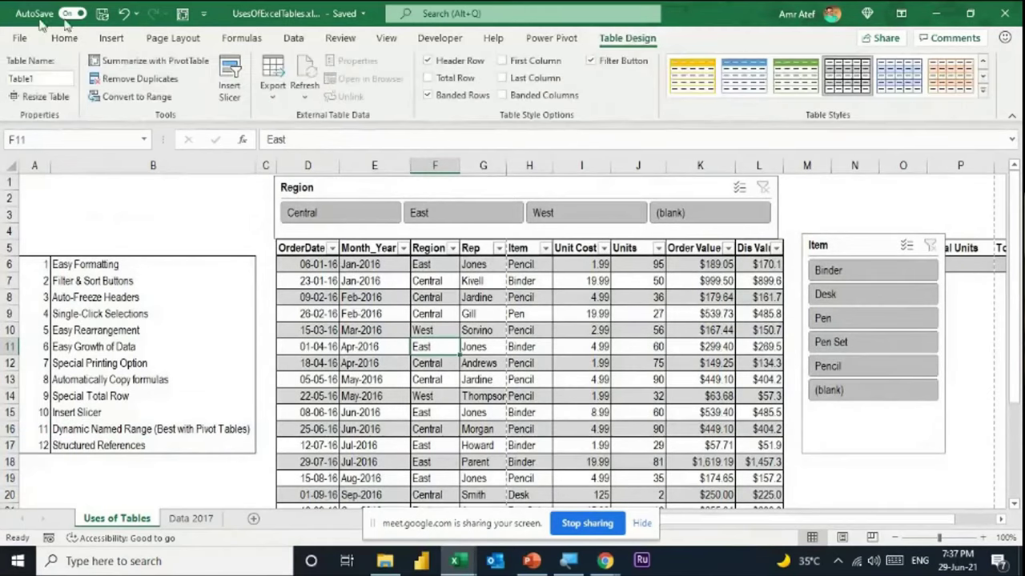
{"action": "left_click", "coordinate": [40, 79]}
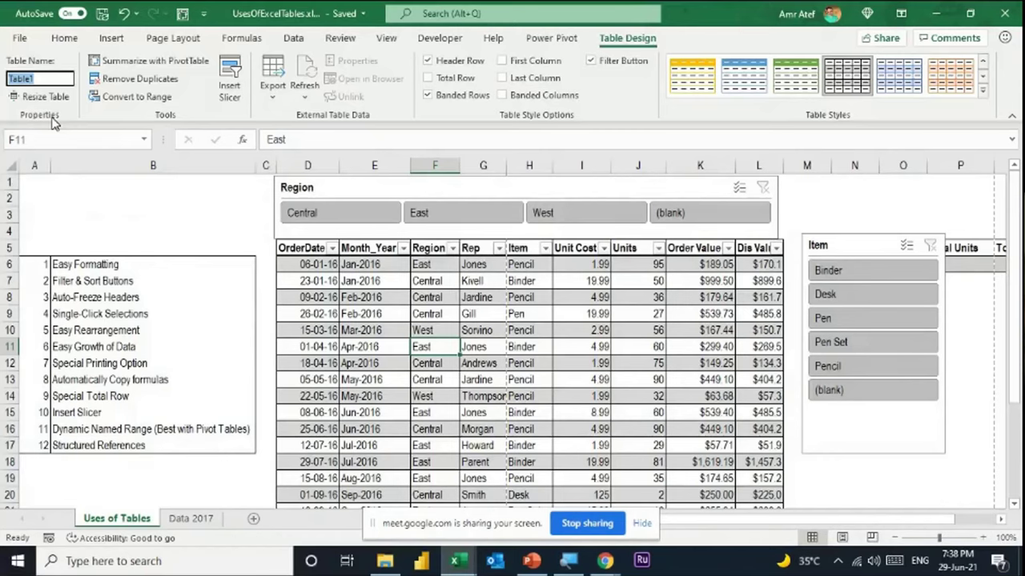
{"action": "type", "text": "C"}
{"action": "type", "text": "SOrderTa"}
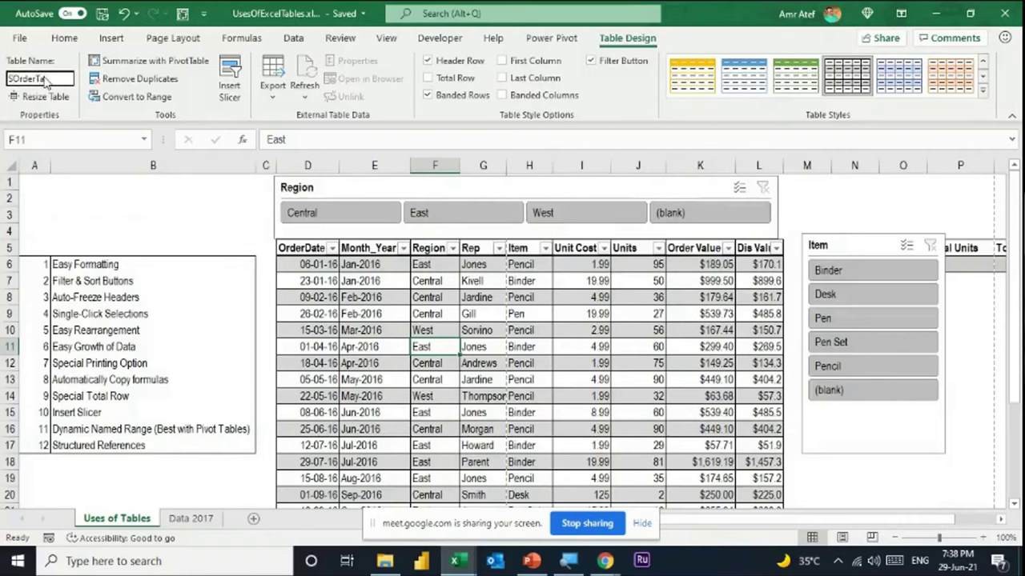
{"action": "type", "text": "ble"}
{"action": "key", "text": "BackSpace"}
{"action": "key", "text": "BackSpace"}
{"action": "key", "text": "BackSpace"}
{"action": "key", "text": "BackSpace"}
{"action": "key", "text": "BackSpace"}
{"action": "key", "text": "Return"}
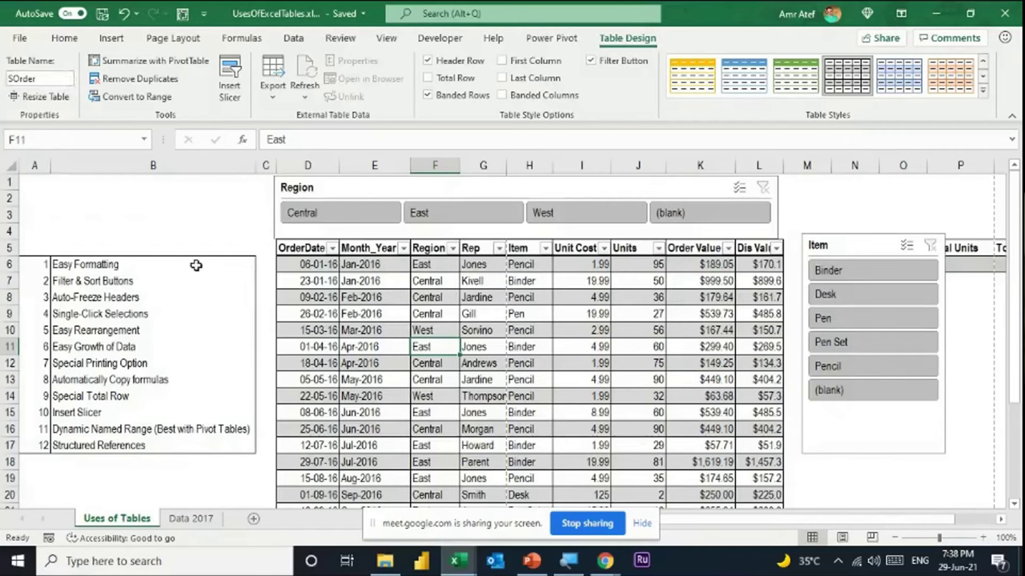
{"action": "left_click", "coordinate": [41, 78]}
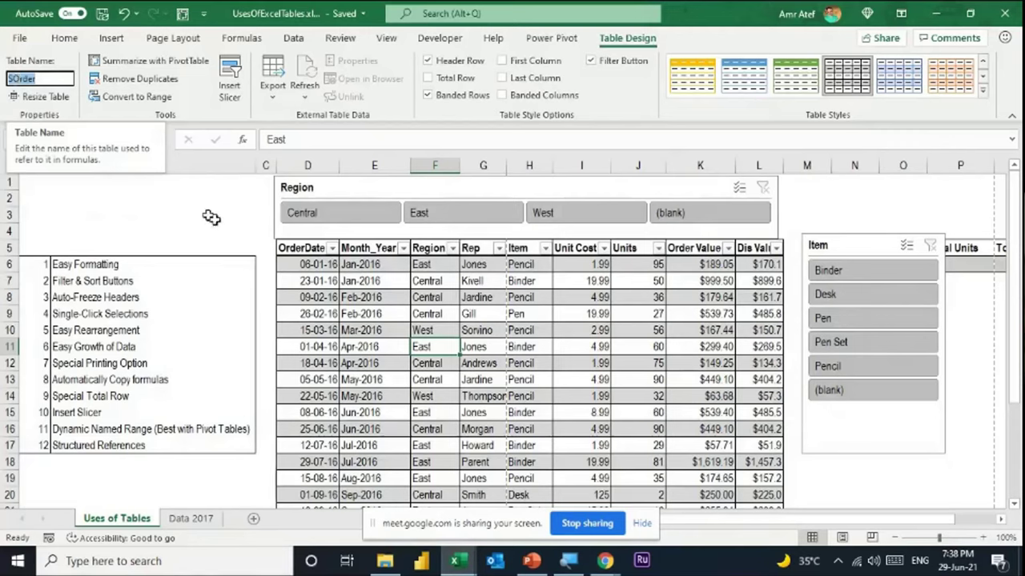
{"action": "left_click", "coordinate": [407, 297]}
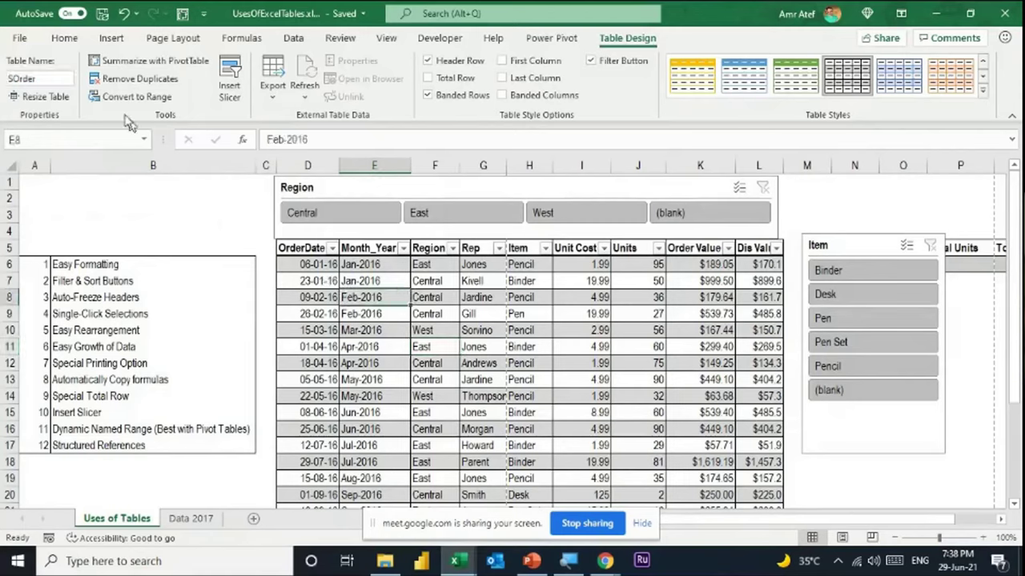
{"action": "left_click", "coordinate": [41, 77]}
{"action": "double_click", "coordinate": [40, 76]}
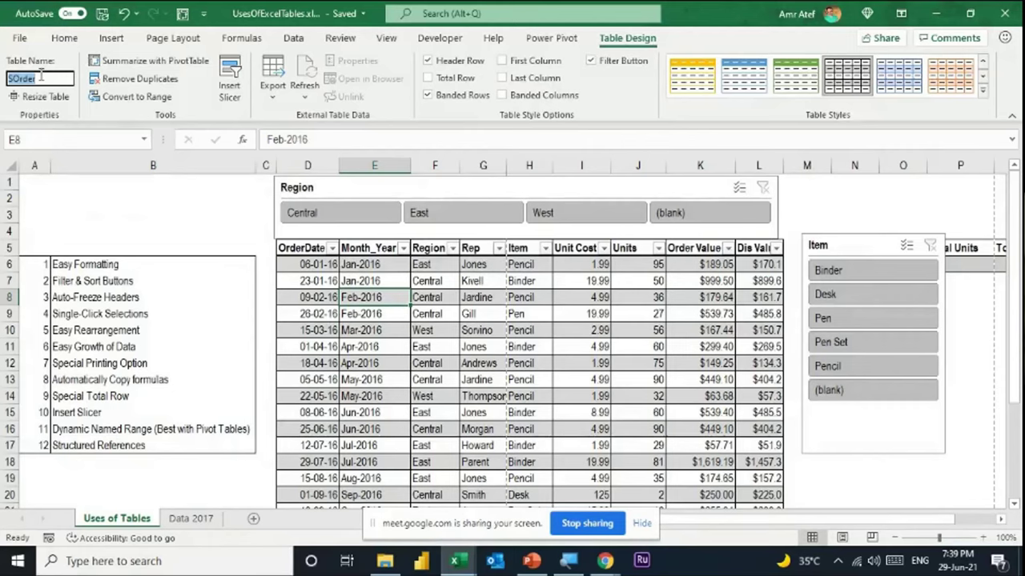
{"action": "left_click", "coordinate": [363, 328]}
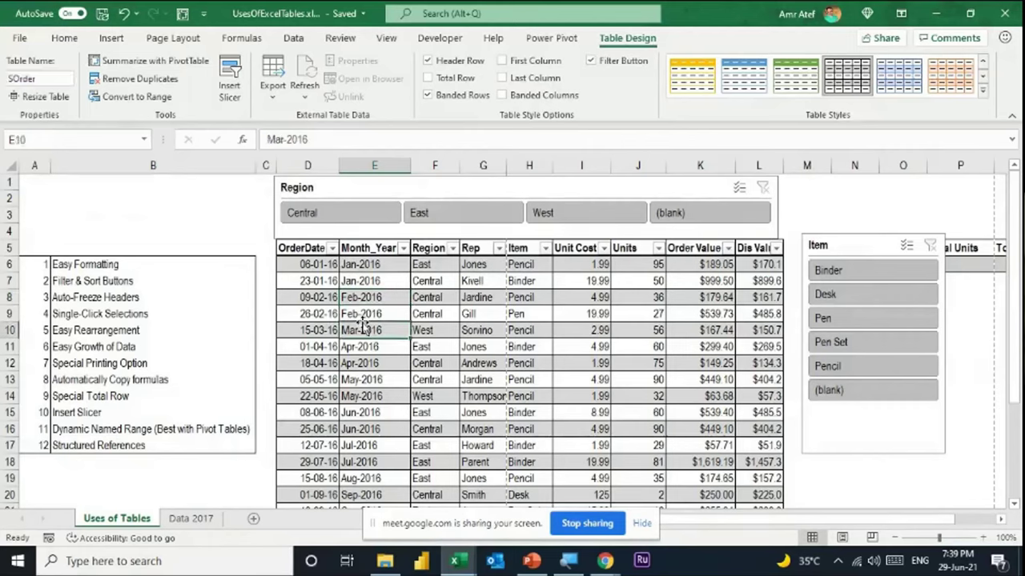
Switch to the Data 2017 sheet and drop the existing range selection.
{"action": "left_click", "coordinate": [192, 519]}
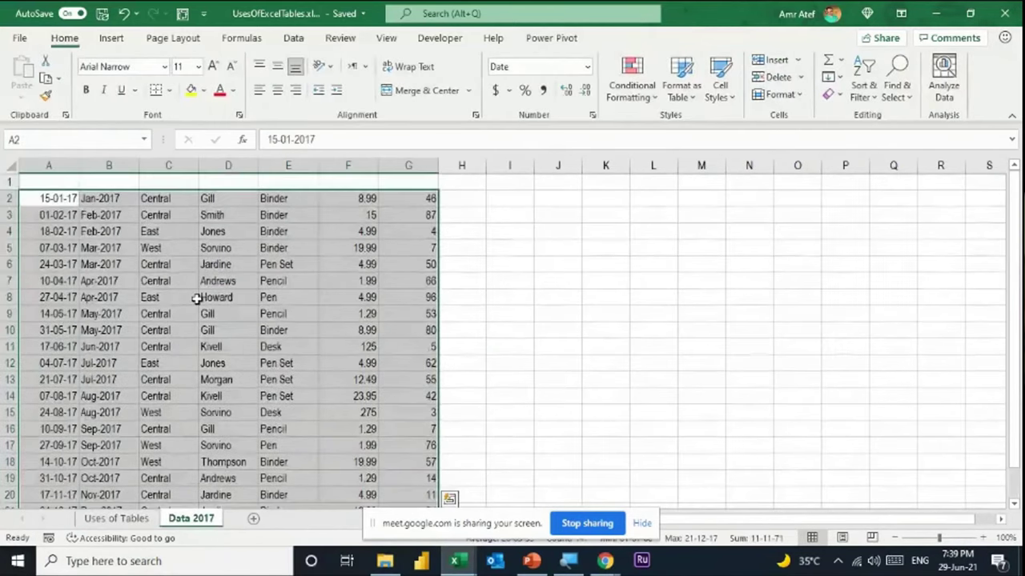
{"action": "left_click", "coordinate": [172, 296]}
{"action": "left_click", "coordinate": [55, 198]}
{"action": "key", "text": "shift+Down"}
{"action": "key", "text": "shift+Down"}
{"action": "key", "text": "shift+Down"}
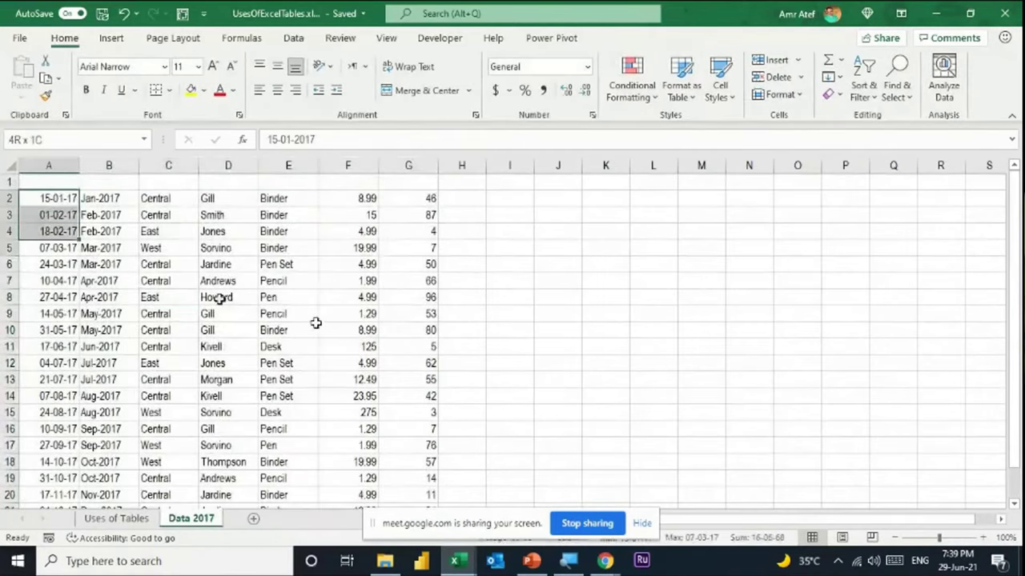
{"action": "key", "text": "ctrl+shift+Down"}
{"action": "key", "text": "ctrl+shift+Right"}
{"action": "scroll", "coordinate": [217, 297], "scroll_direction": "down", "scroll_amount": 3}
{"action": "left_click", "coordinate": [217, 297]}
Copy the entire block of 2017 order data on the Data 2017 sheet.
{"action": "scroll", "coordinate": [217, 297], "scroll_direction": "up", "scroll_amount": 4}
{"action": "left_click", "coordinate": [230, 298]}
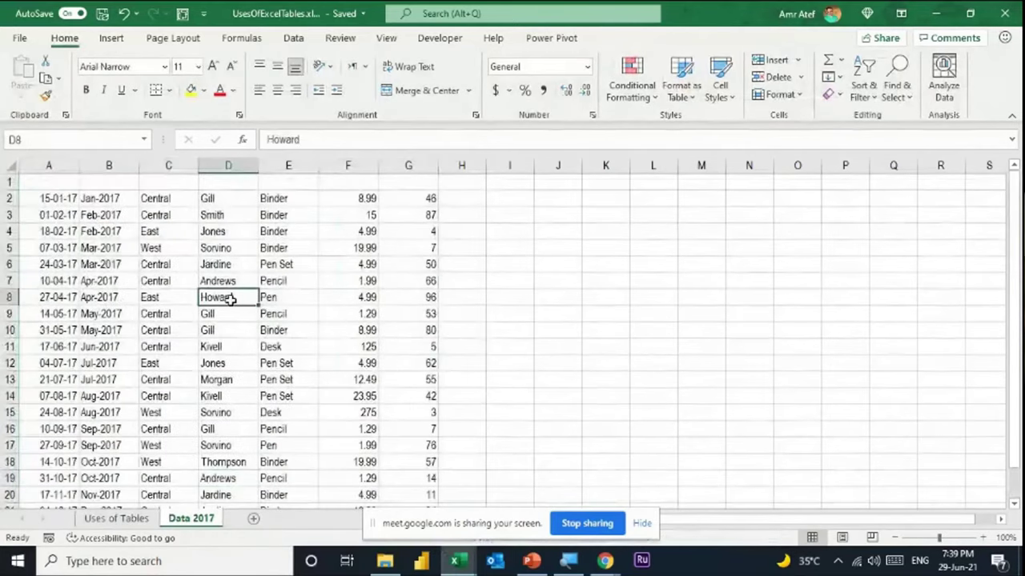
{"action": "key", "text": "ctrl+a"}
{"action": "key", "text": "ctrl+c"}
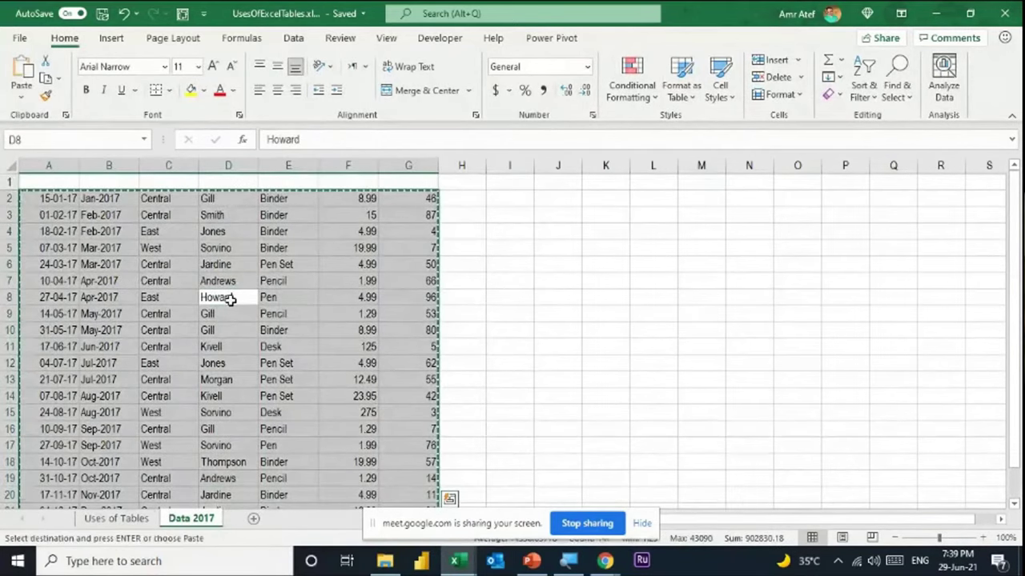
Paste the copied 2017 orders on the Uses of Tables sheet, starting at D29 directly below the order table's last row.
{"action": "left_click", "coordinate": [146, 517]}
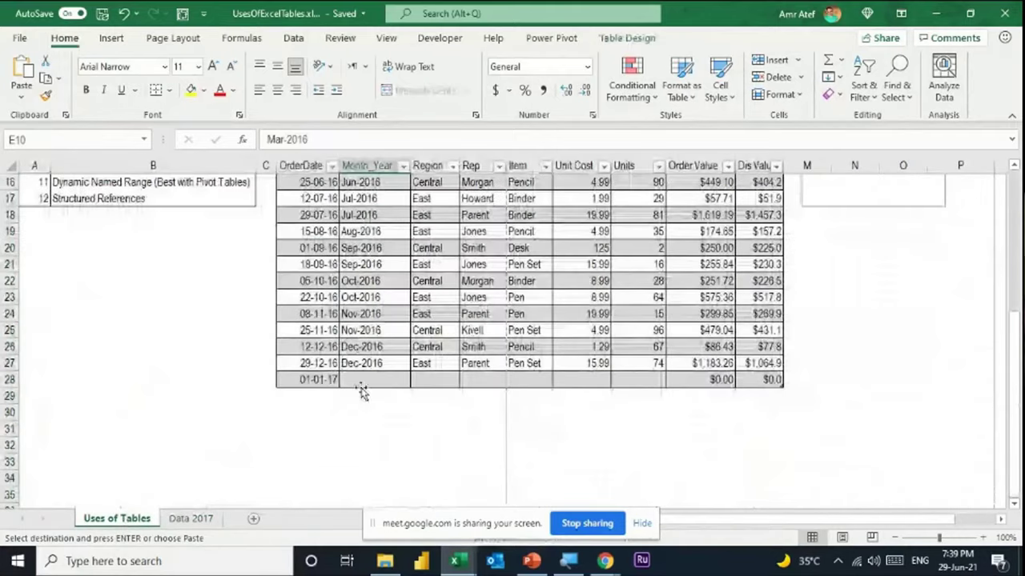
{"action": "left_click", "coordinate": [311, 397]}
{"action": "left_click", "coordinate": [312, 379]}
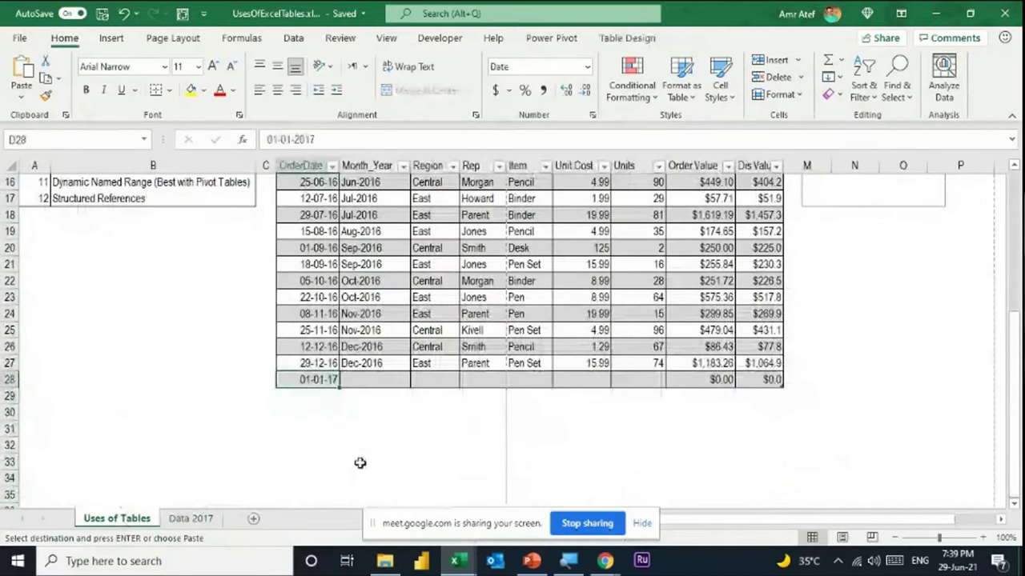
{"action": "left_click", "coordinate": [320, 398]}
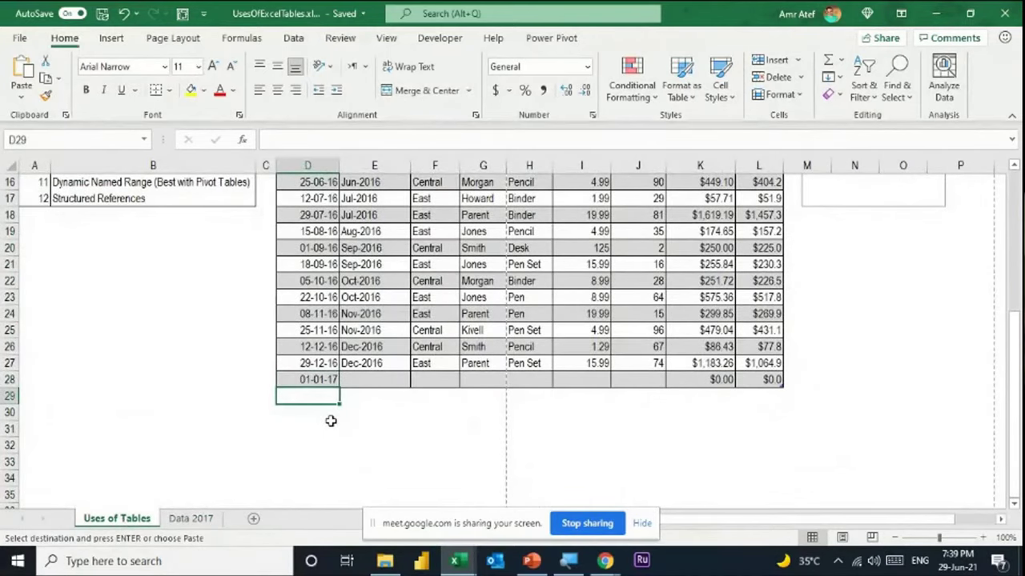
{"action": "key", "text": "ctrl+v"}
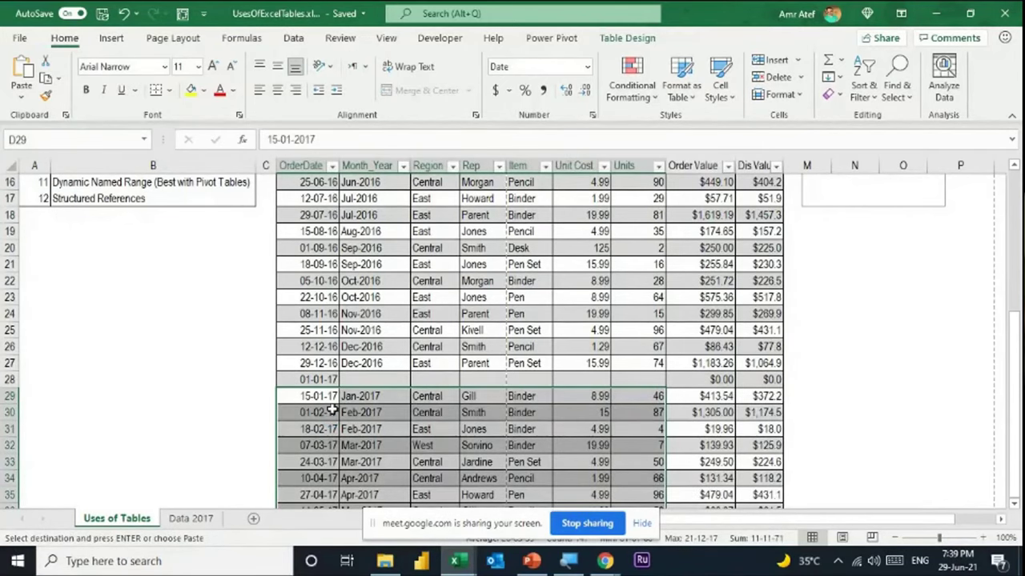
Look through the pasted 2017 rows and their Order Value and discount value columns, and return to the top of the order table.
{"action": "scroll", "coordinate": [332, 416], "scroll_direction": "down", "scroll_amount": 6}
{"action": "scroll", "coordinate": [332, 411], "scroll_direction": "up", "scroll_amount": 4}
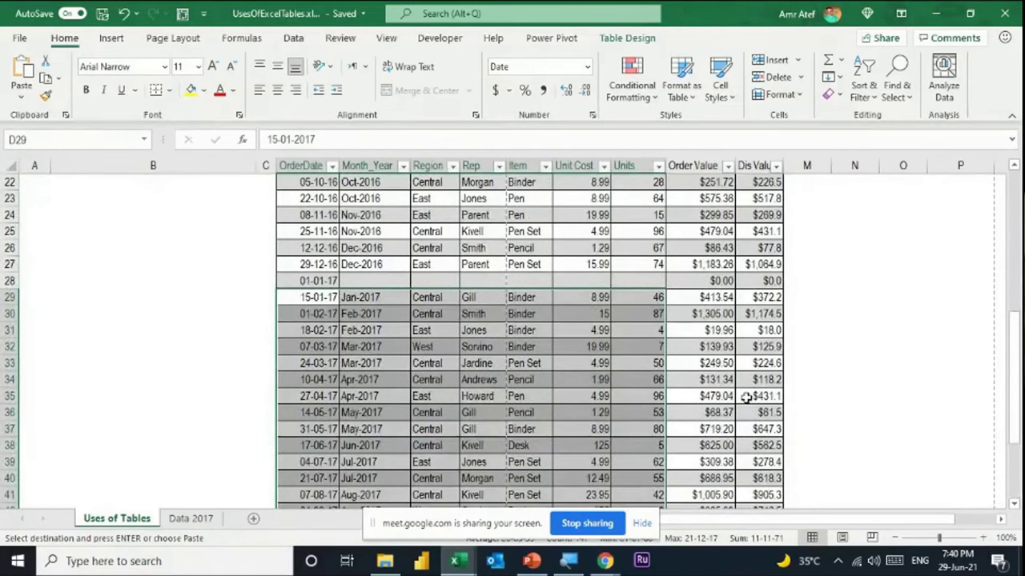
{"action": "scroll", "coordinate": [745, 398], "scroll_direction": "down", "scroll_amount": 5}
{"action": "scroll", "coordinate": [746, 397], "scroll_direction": "up", "scroll_amount": 4}
{"action": "scroll", "coordinate": [745, 398], "scroll_direction": "up", "scroll_amount": 8}
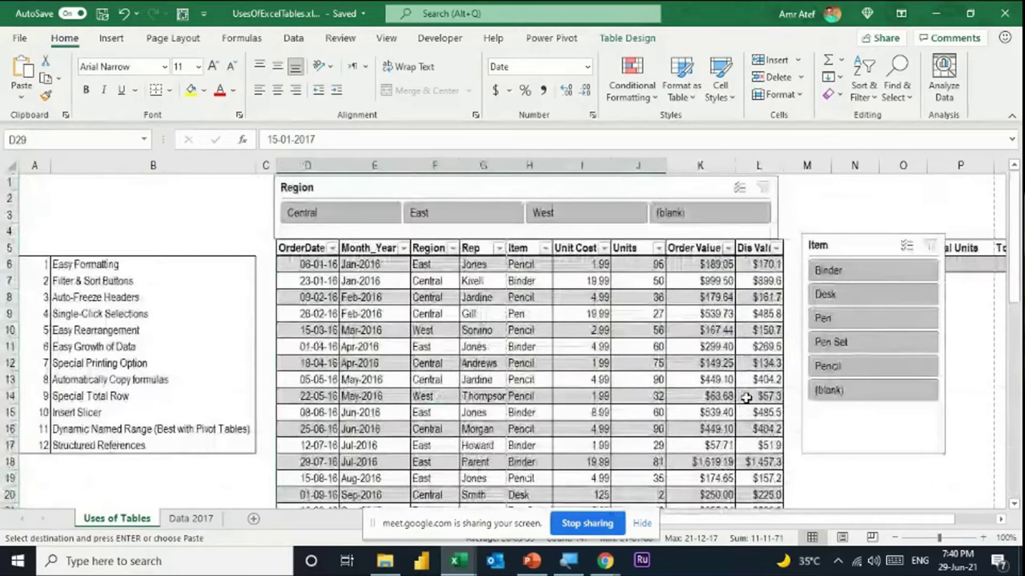
{"action": "left_click", "coordinate": [542, 342]}
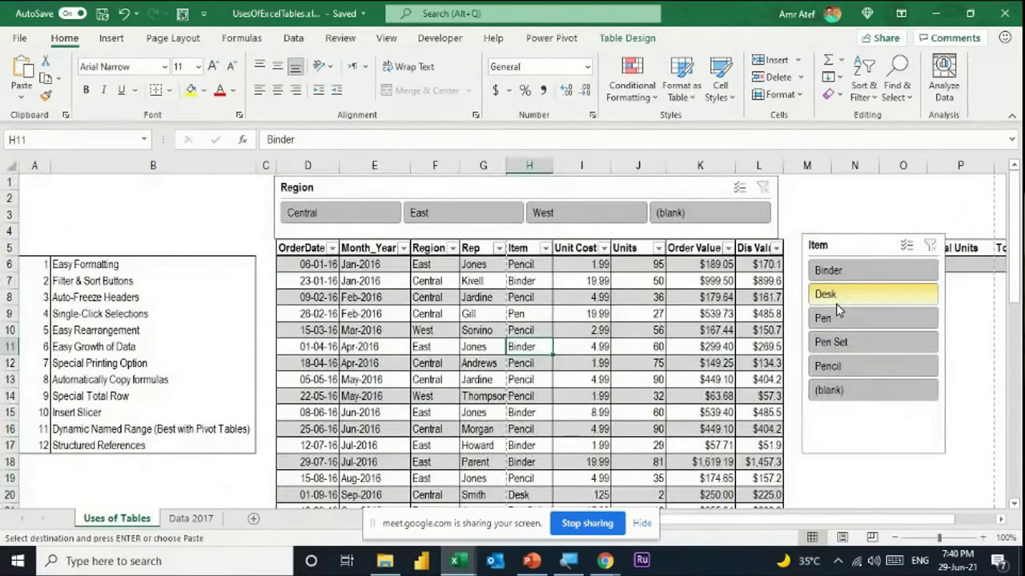
{"action": "left_click", "coordinate": [415, 332]}
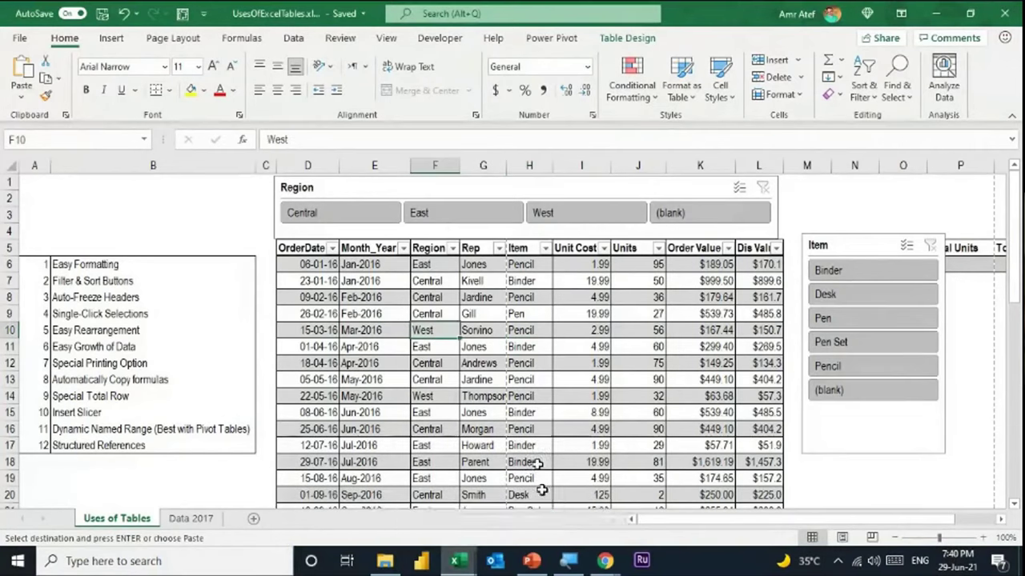
{"action": "left_click", "coordinate": [495, 332]}
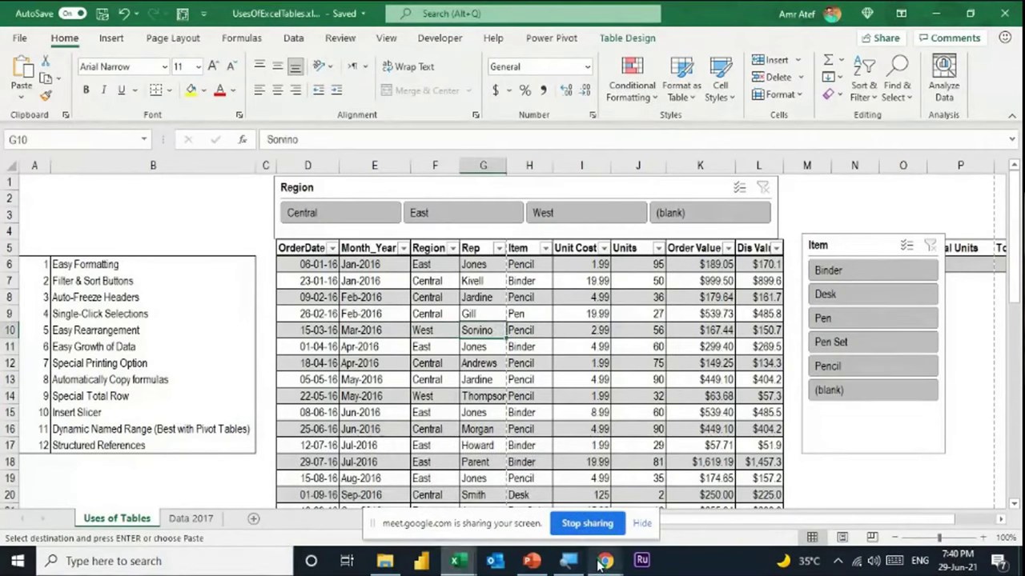
Switch to the Lecture1_Introduction presentation in PowerPoint and show slide 12, Proper Data Sets.
{"action": "mouse_move", "coordinate": [604, 563]}
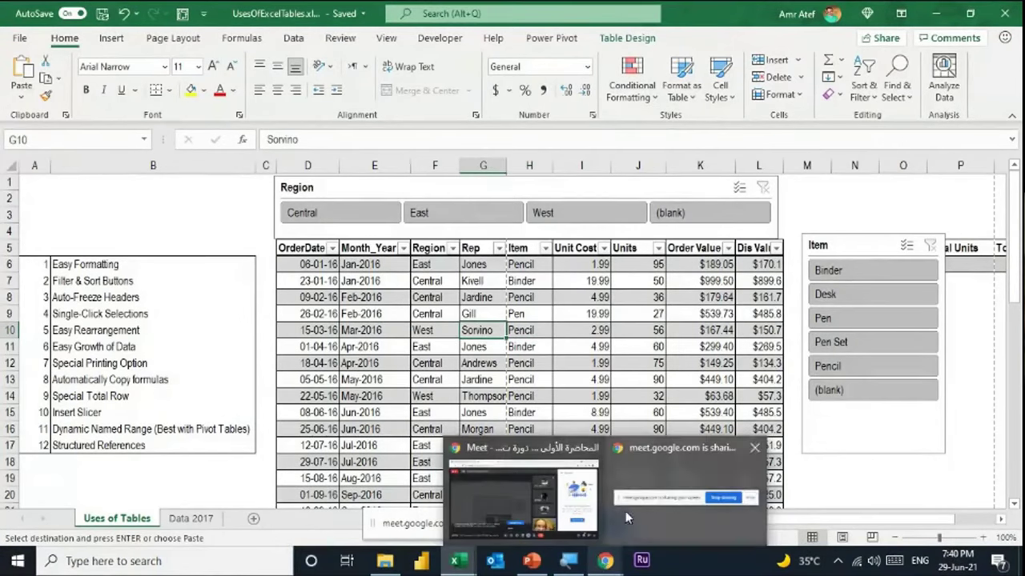
{"action": "mouse_move", "coordinate": [625, 511]}
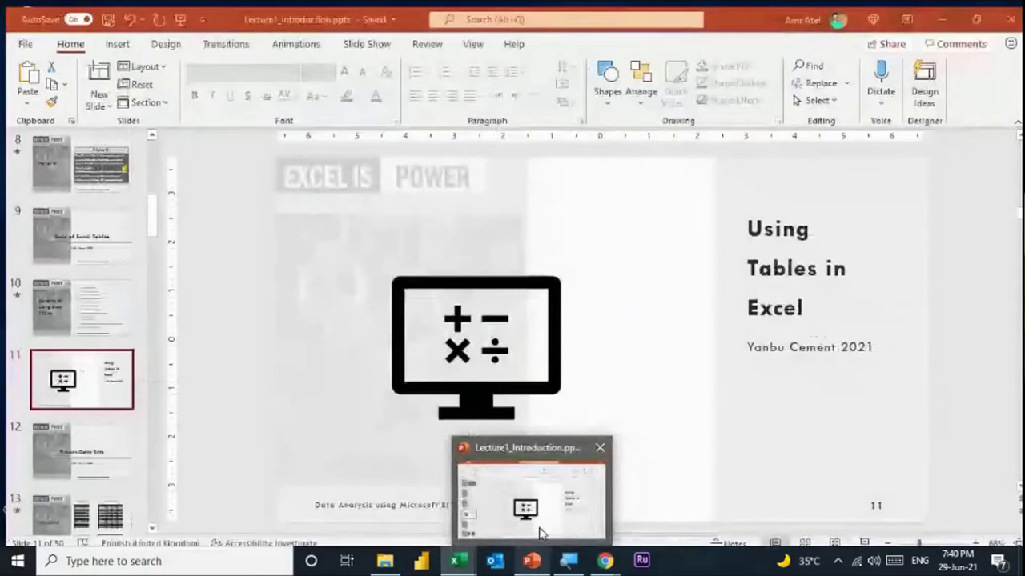
{"action": "left_click", "coordinate": [540, 535]}
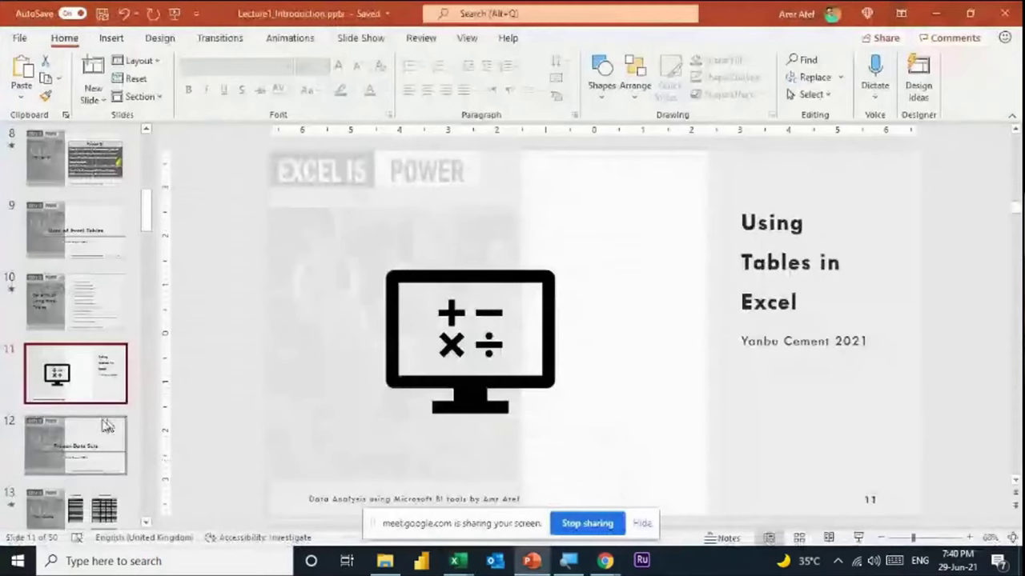
{"action": "left_click", "coordinate": [89, 441]}
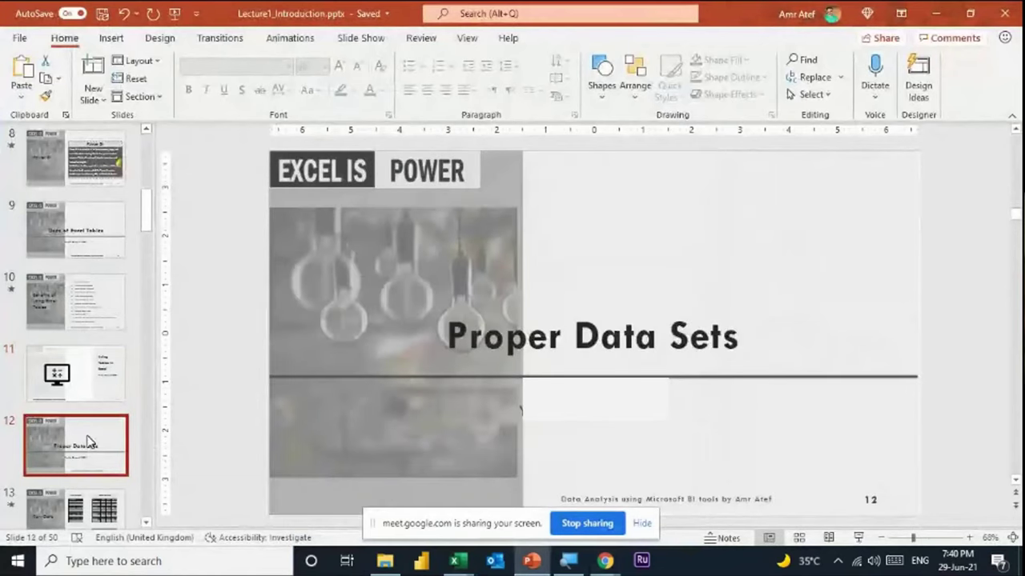